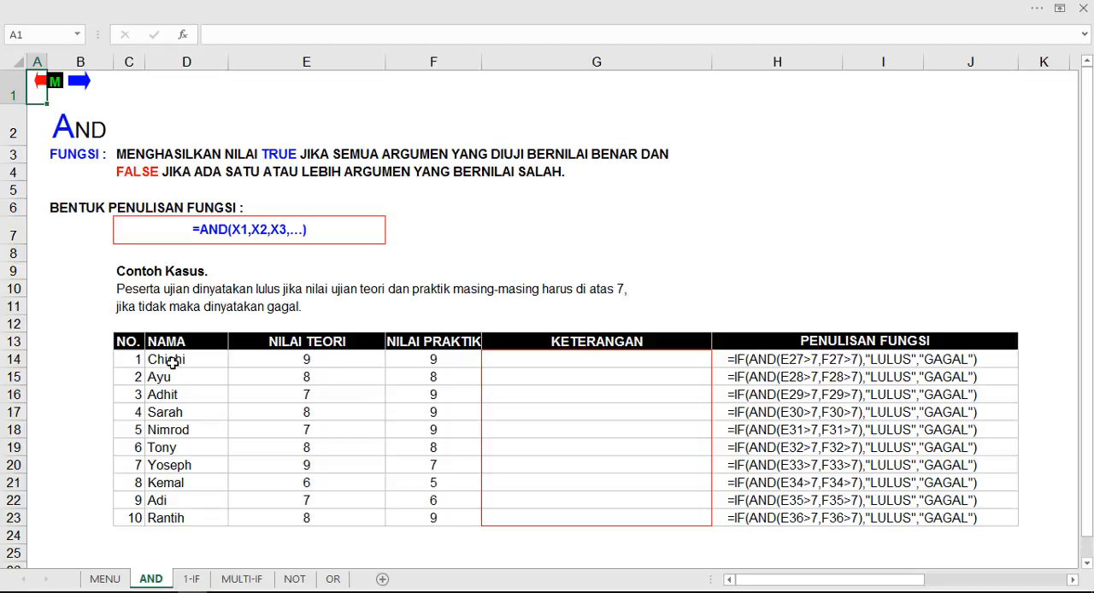
Step: Examine the exercise table's name, NILAI TEORI, NILAI PRAKTIK, KETERANGAN and PENULISAN FUNGSI columns along with the pass criteria
left_click_drag(166, 359, 206, 518)
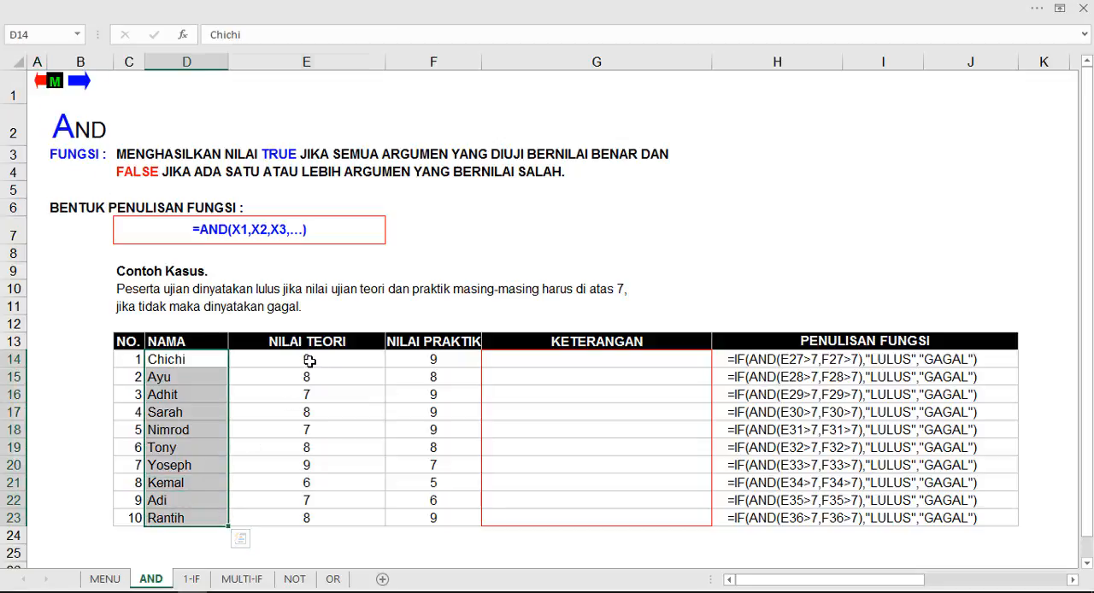
left_click_drag(308, 358, 316, 516)
left_click_drag(433, 377, 461, 518)
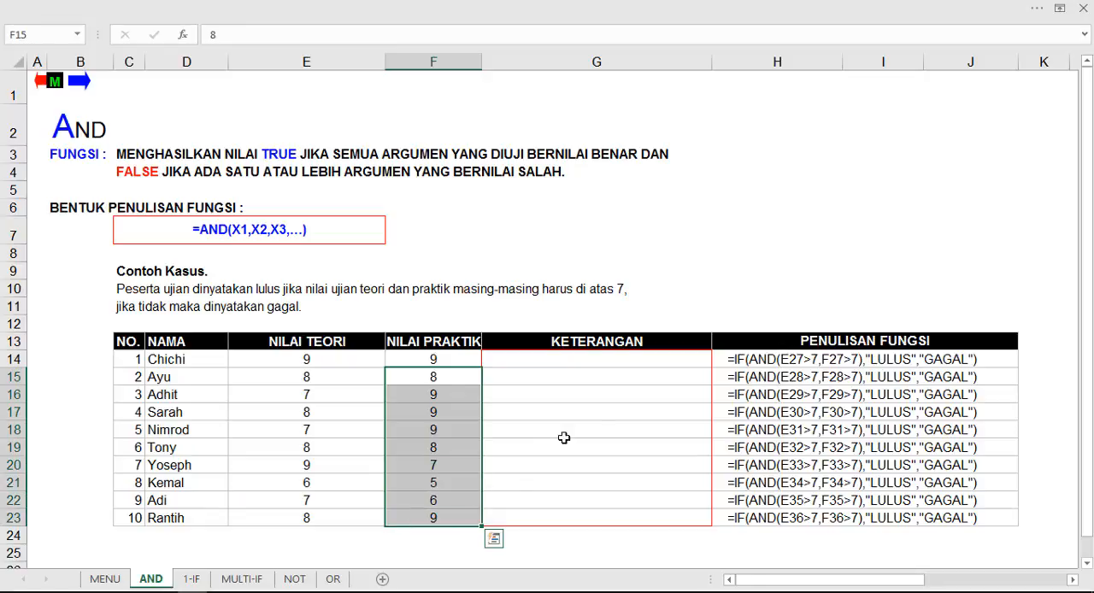
left_click_drag(584, 366, 591, 517)
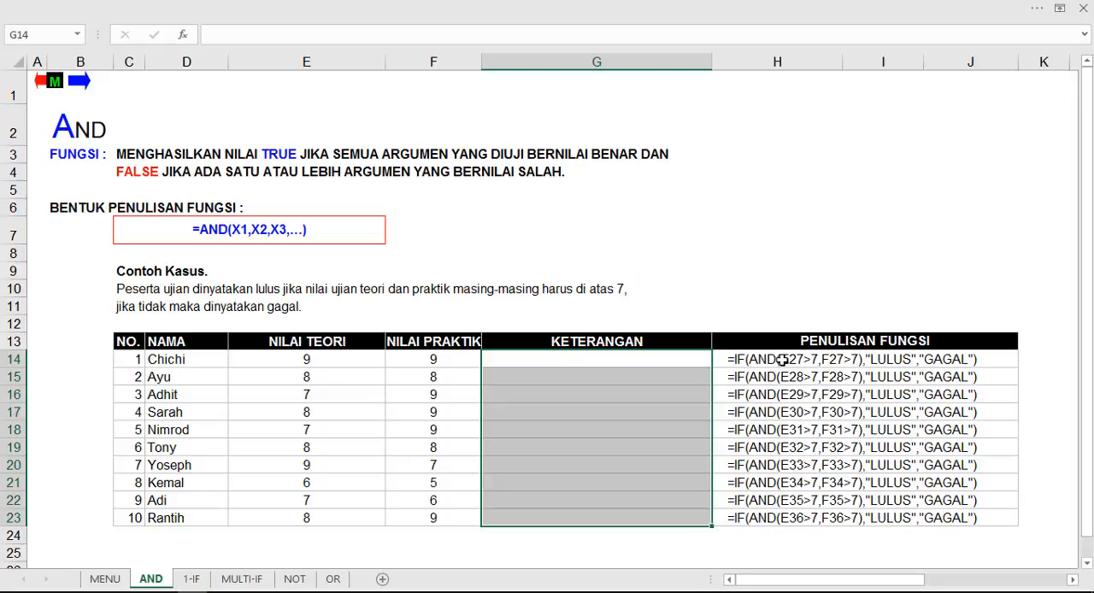
left_click_drag(782, 360, 983, 537)
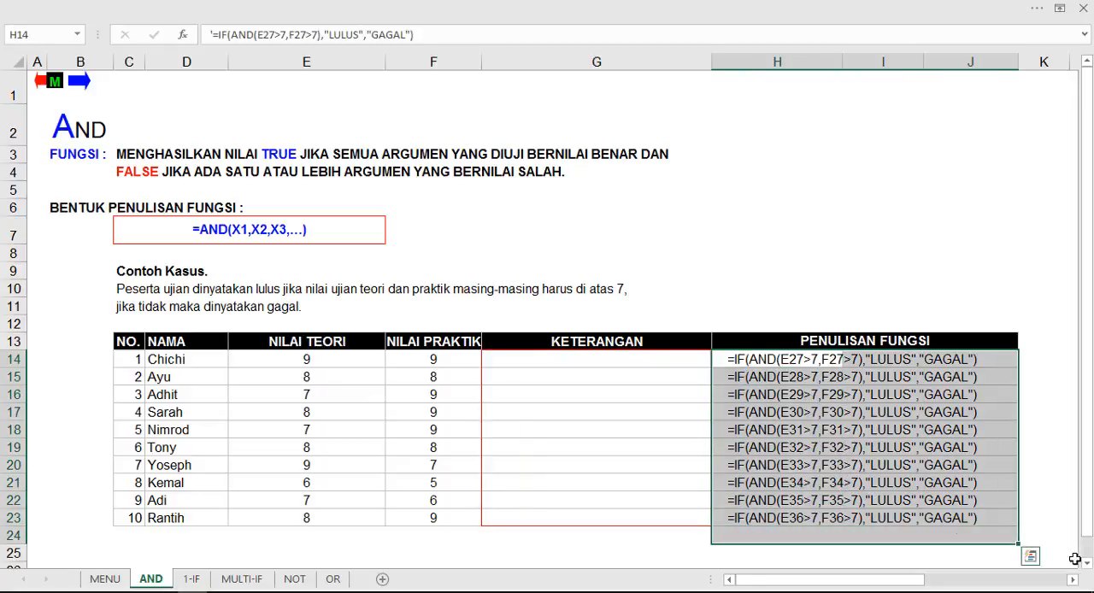
left_click(1053, 501)
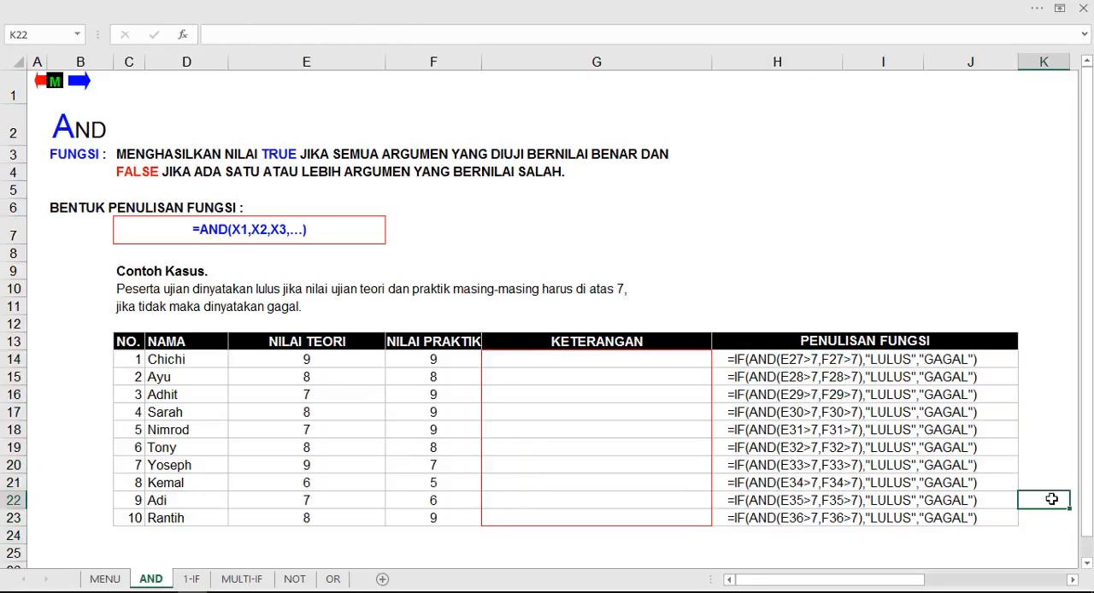
left_click(724, 284)
left_click(558, 357)
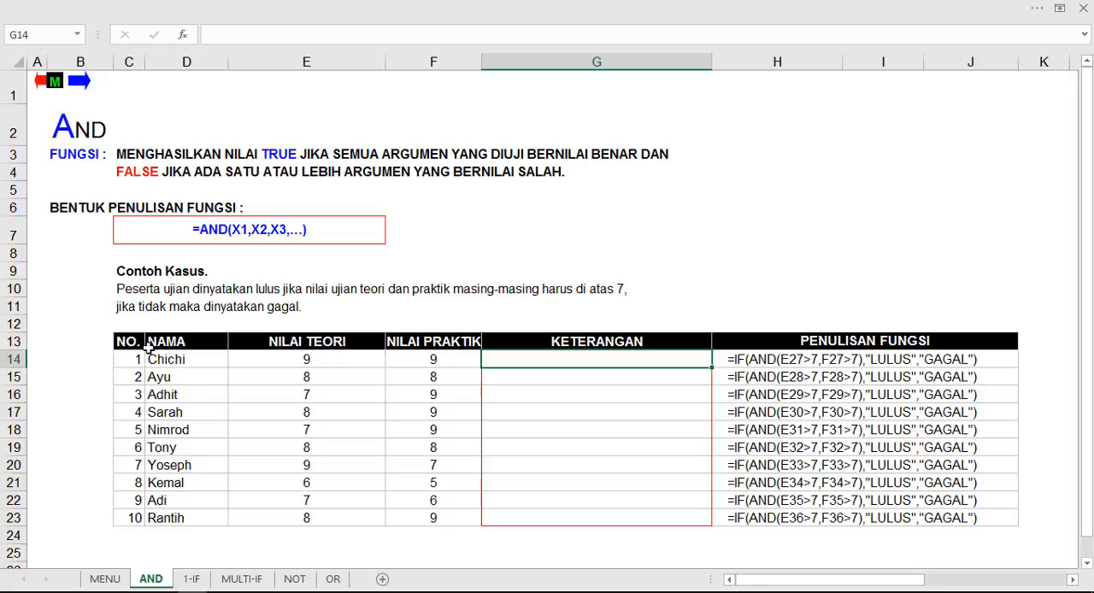
left_click_drag(137, 359, 206, 518)
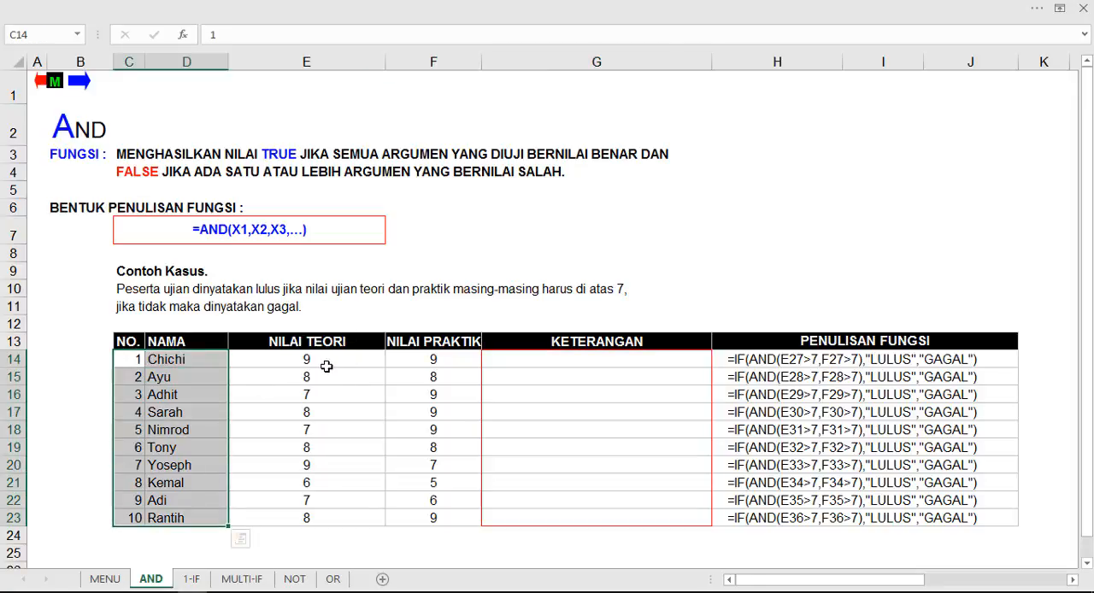
left_click_drag(327, 366, 324, 513)
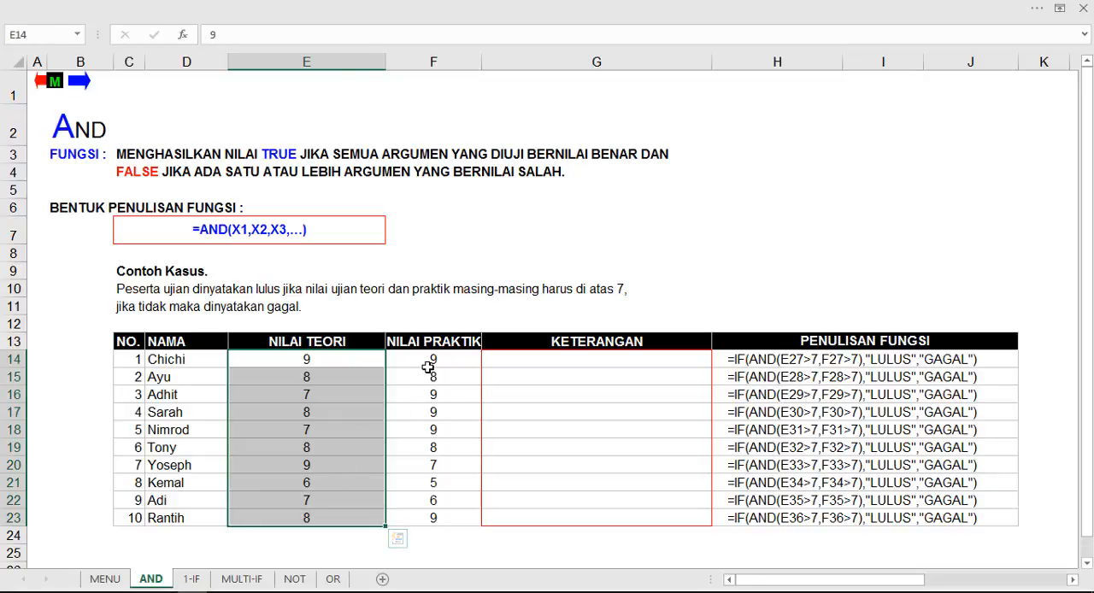
left_click_drag(428, 366, 432, 504)
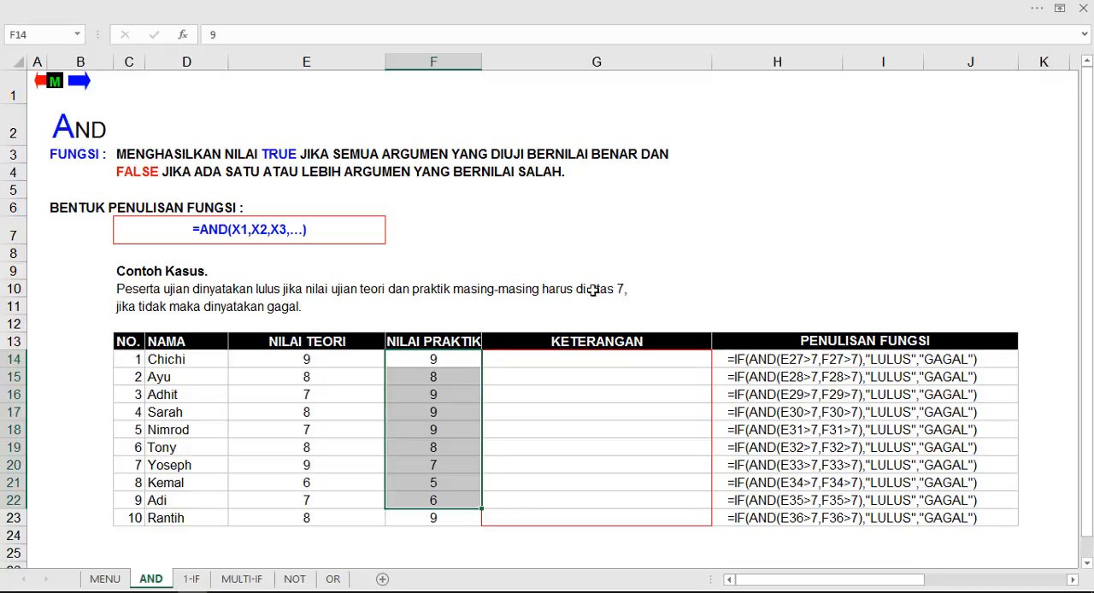
left_click(616, 255)
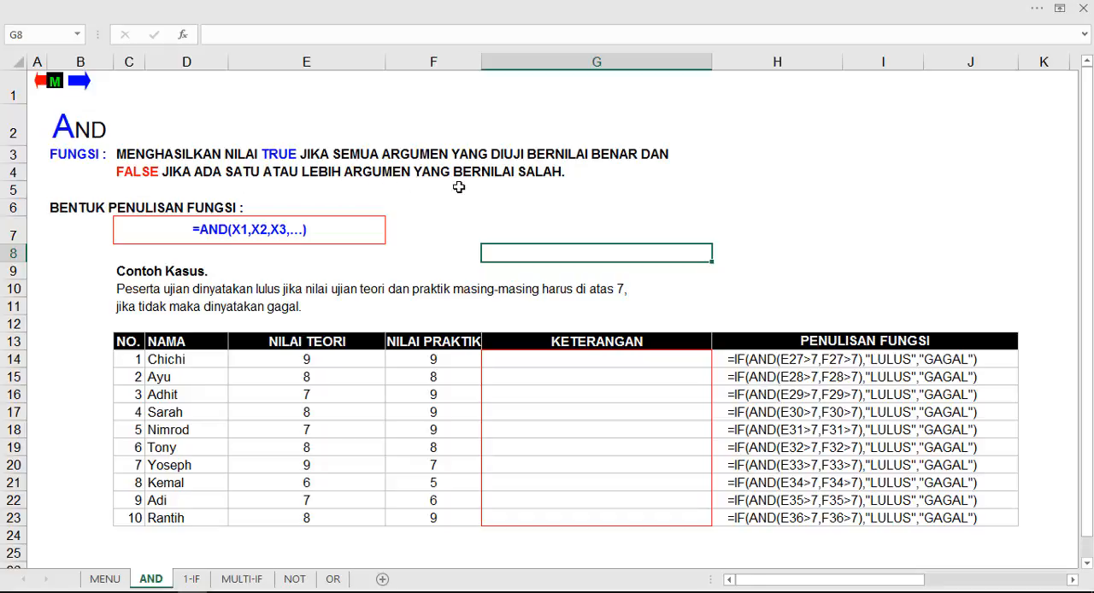
left_click(615, 178)
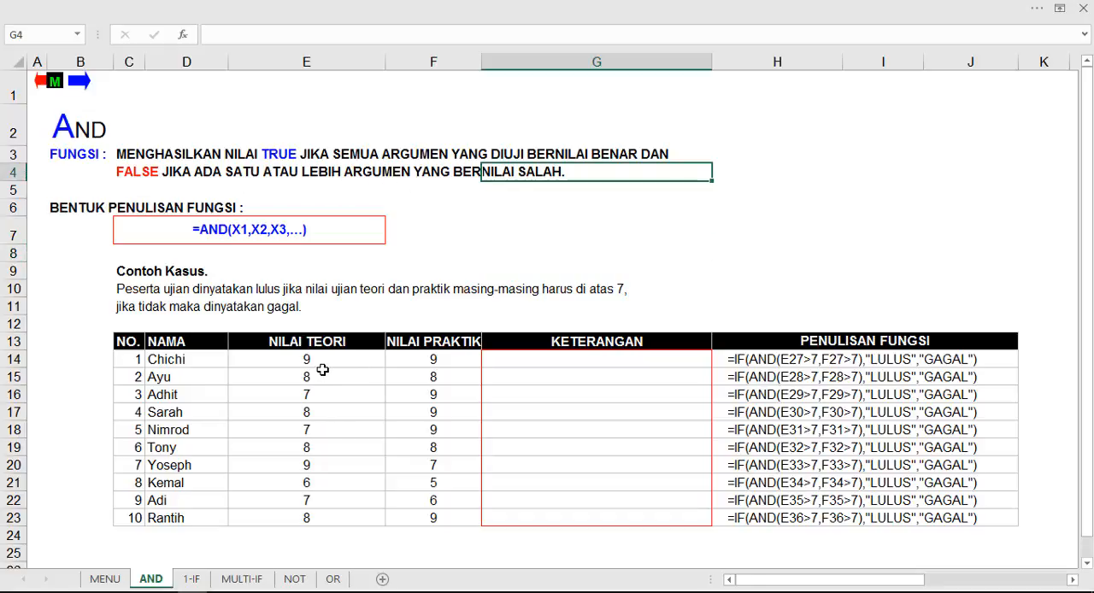
left_click(439, 357)
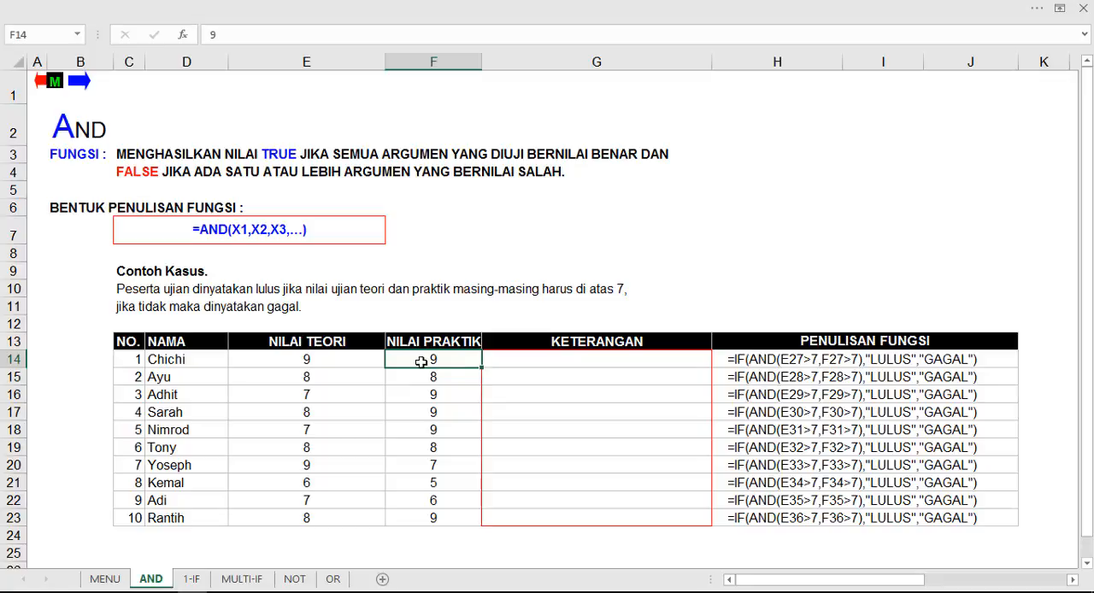
Step: Begin a formula in G14, the first KETERANGAN cell, with an AND function nested as the logical test of IF
left_click(530, 364)
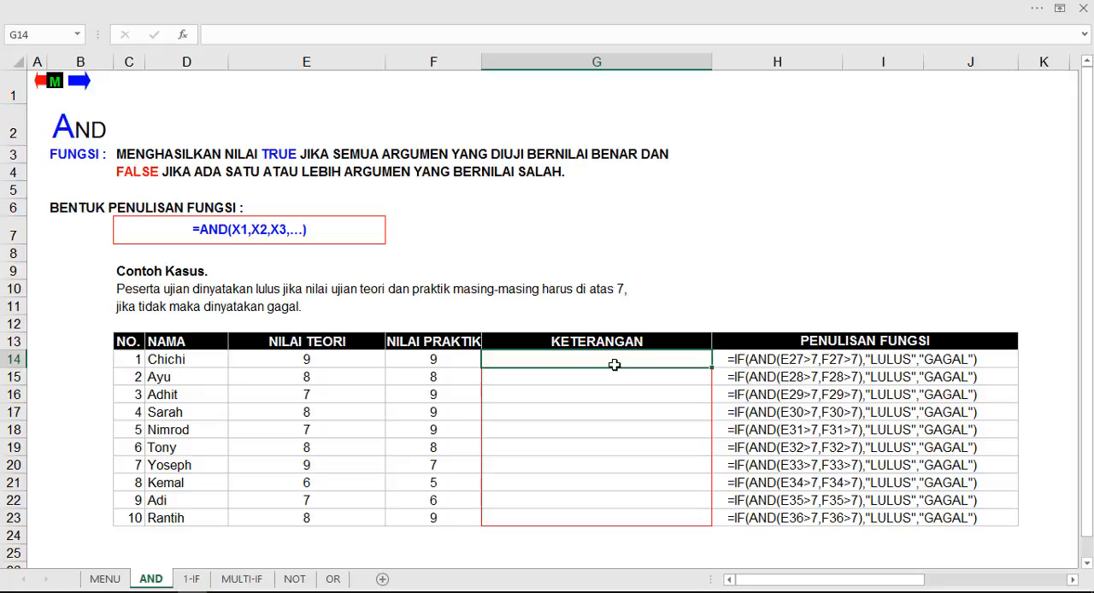
type("=")
type("if")
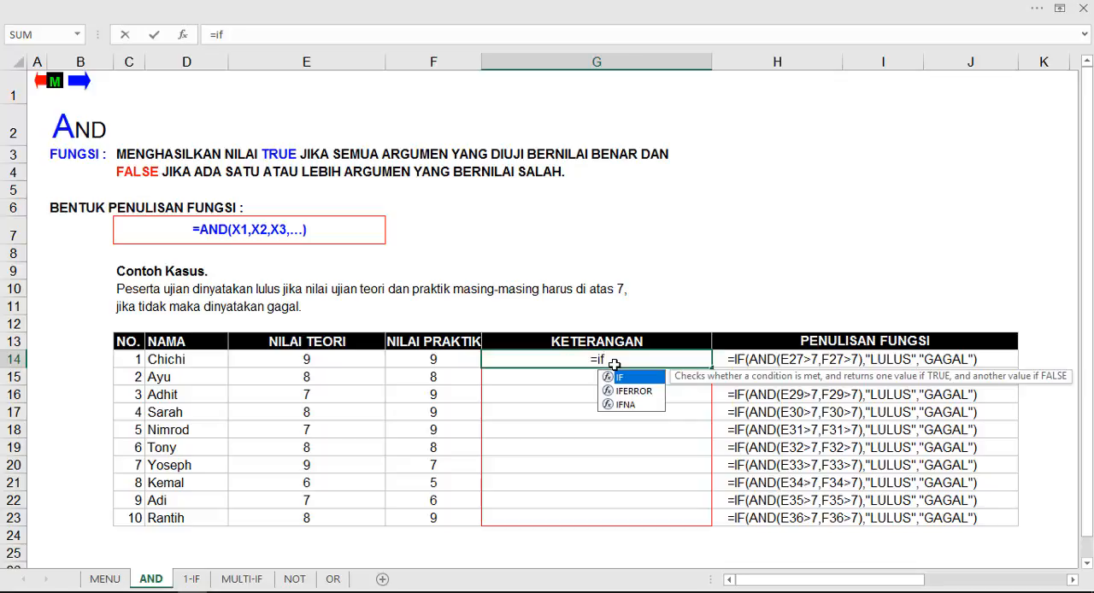
key("Tab")
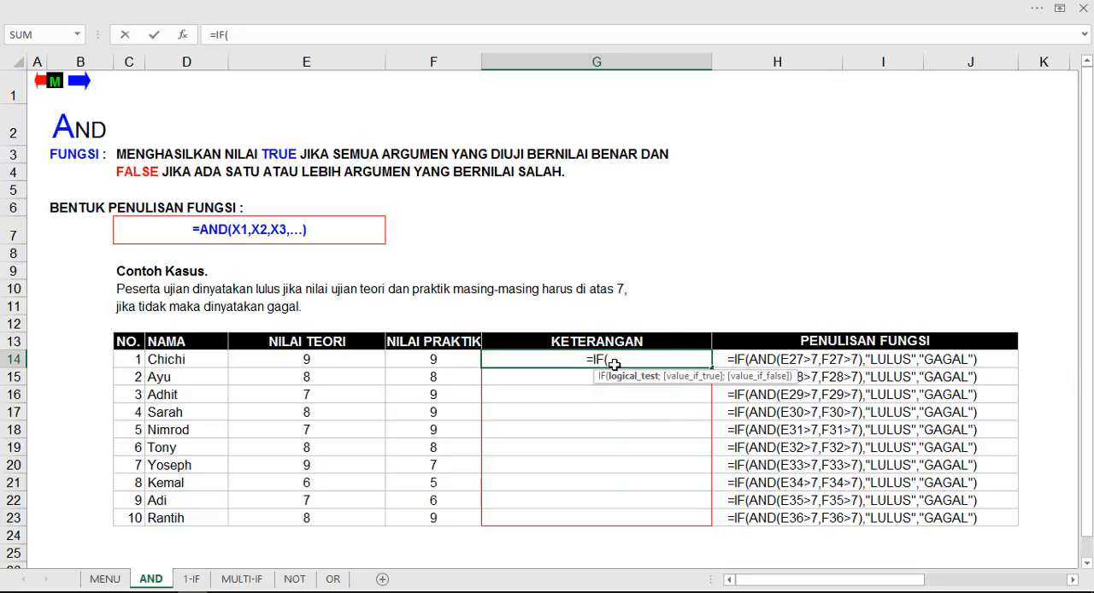
type("a")
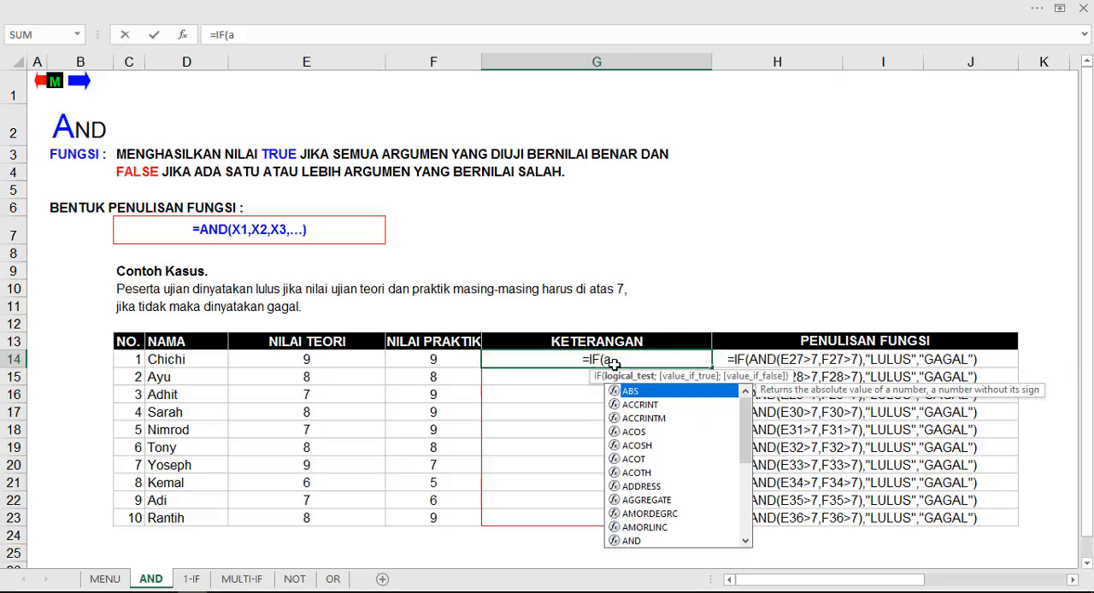
type("n")
key("Tab")
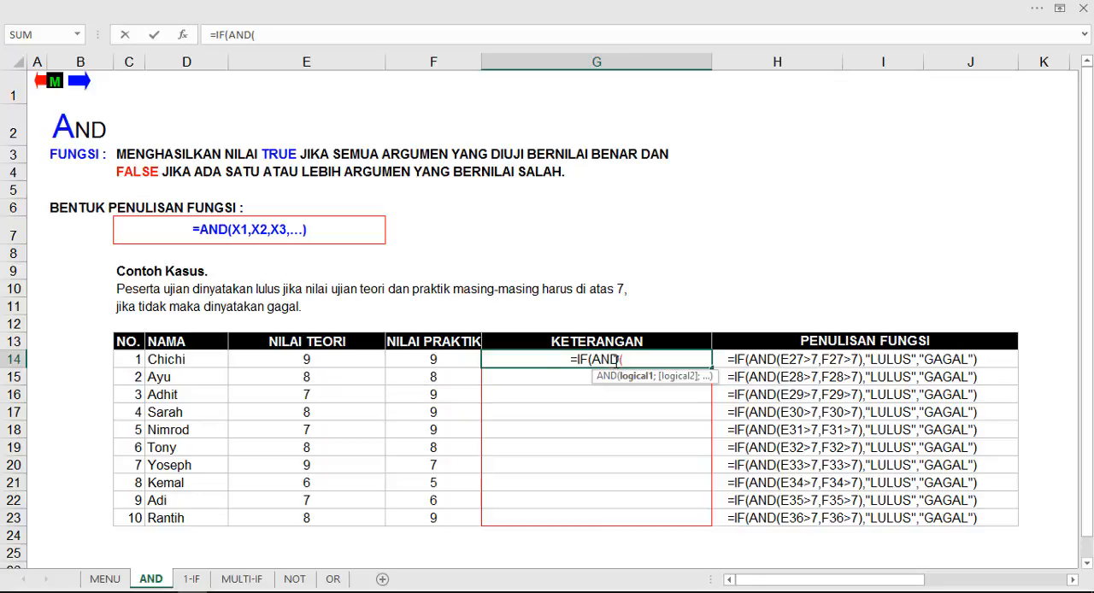
Step: Enter the AND conditions E14>7 and F14>7, separated by a semicolon, and close the AND function
left_click(307, 358)
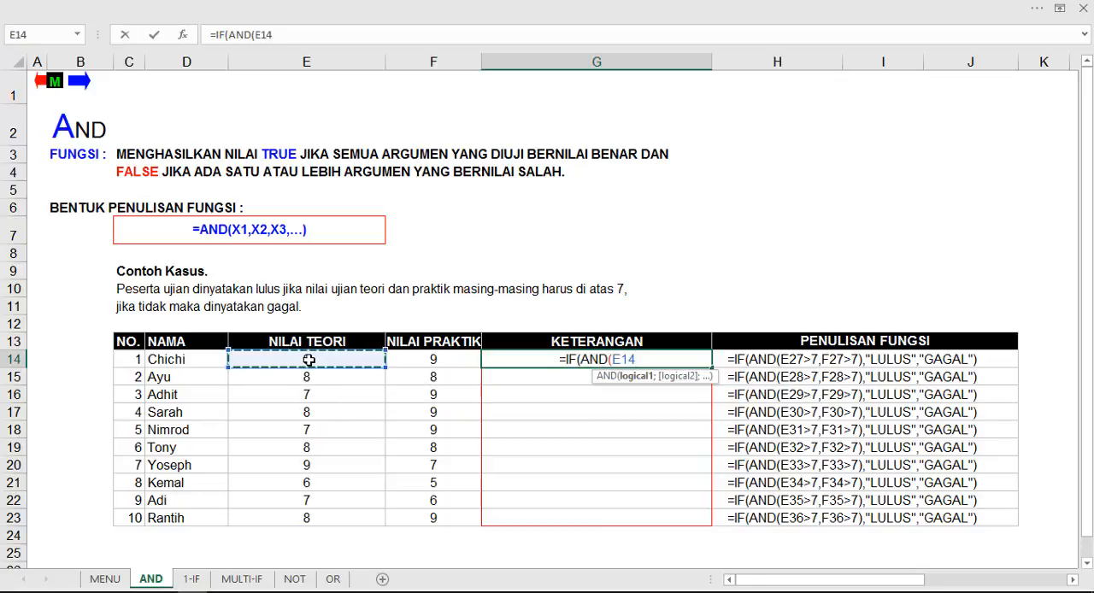
type(">")
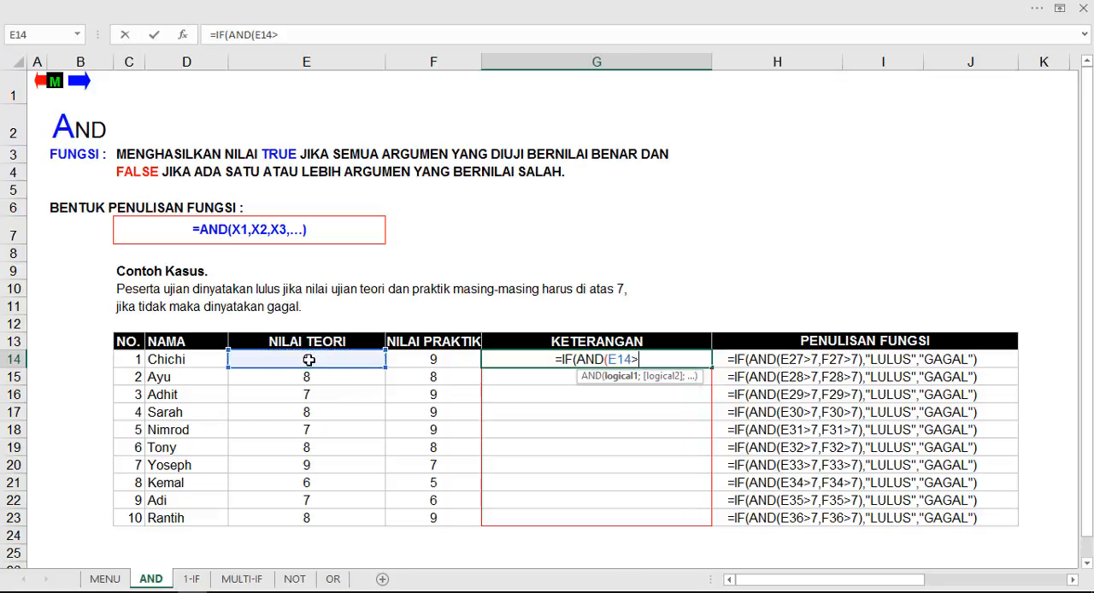
type("7")
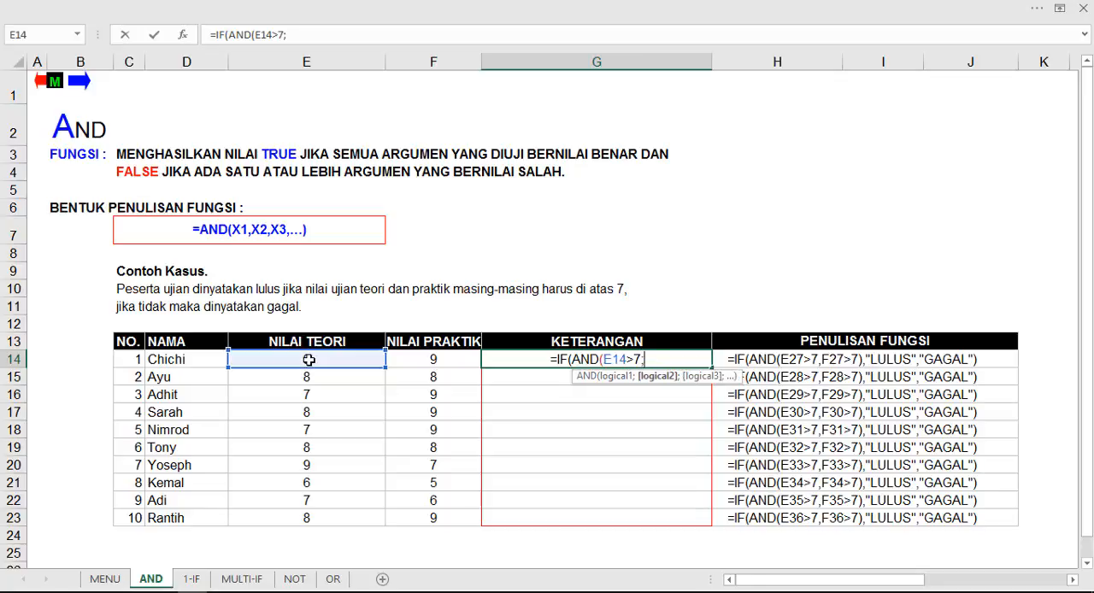
type(";")
left_click(411, 357)
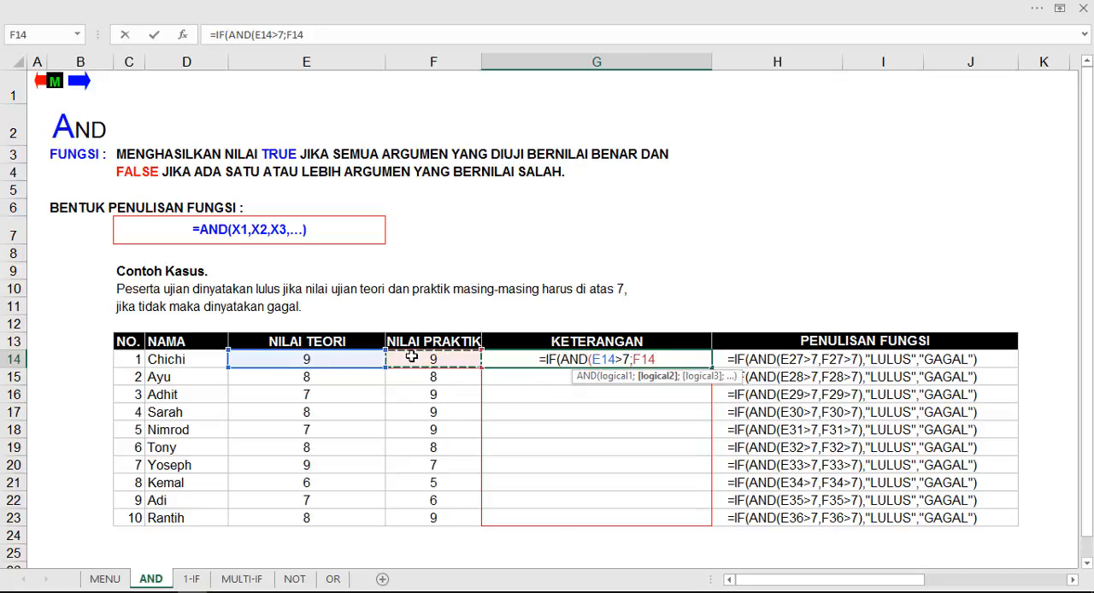
type(">")
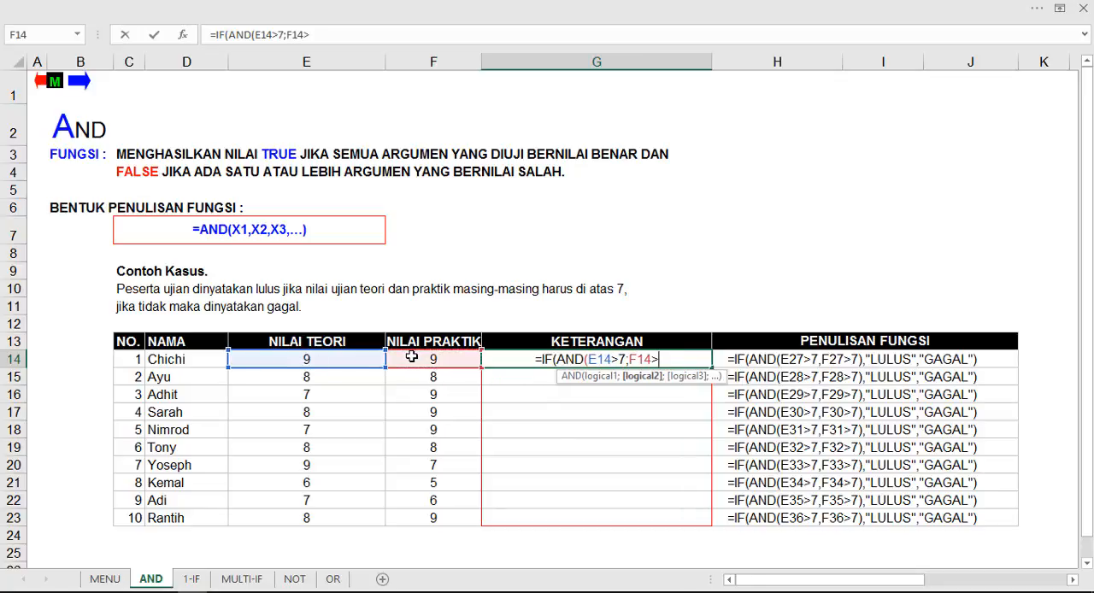
type("7)")
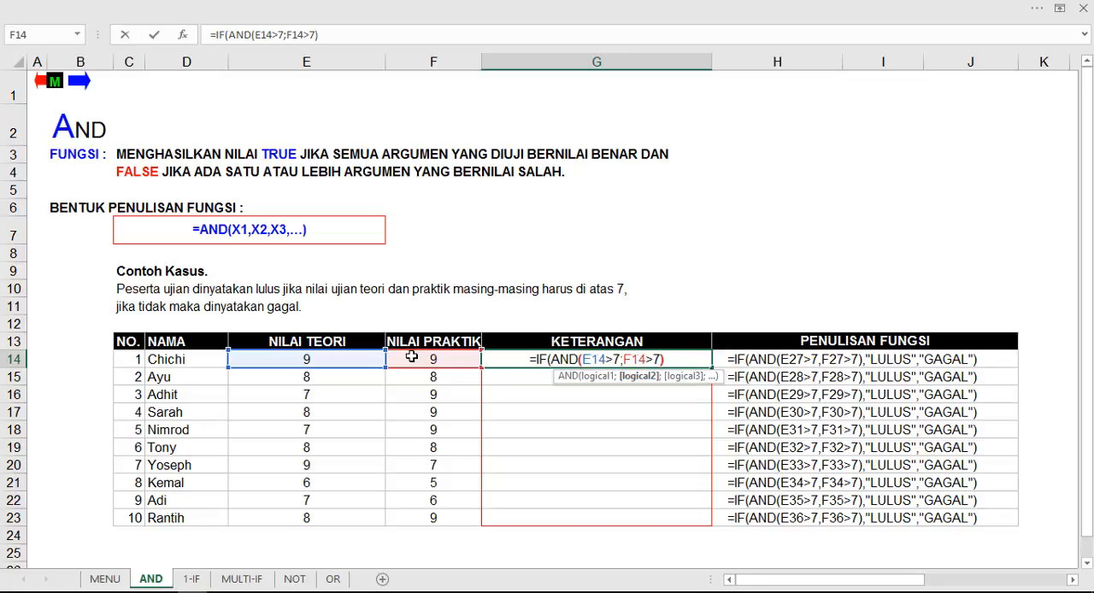
type(";")
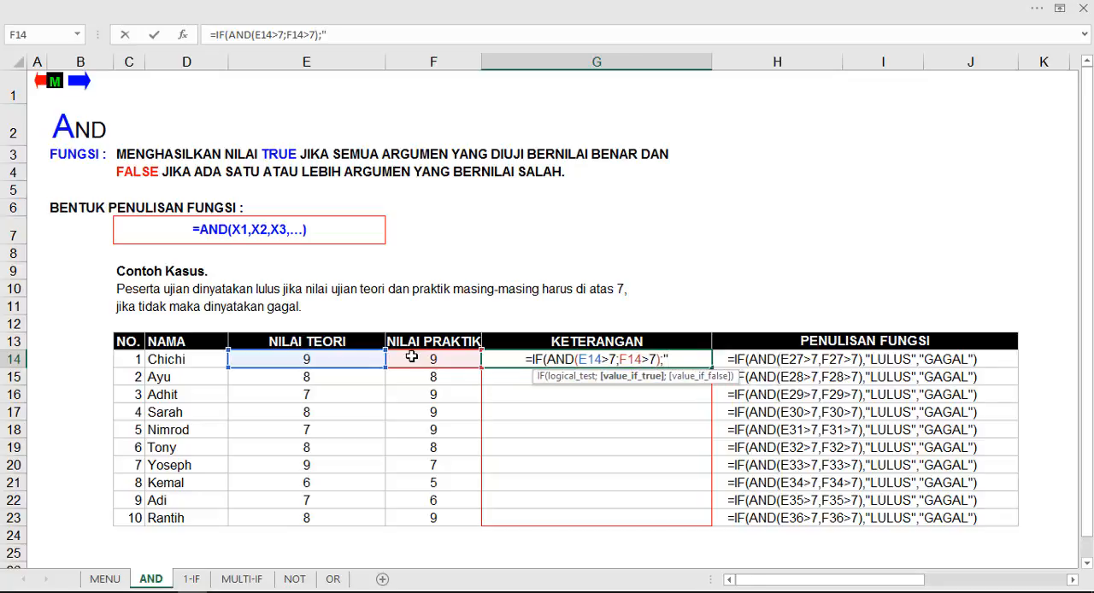
type("\"LULU")
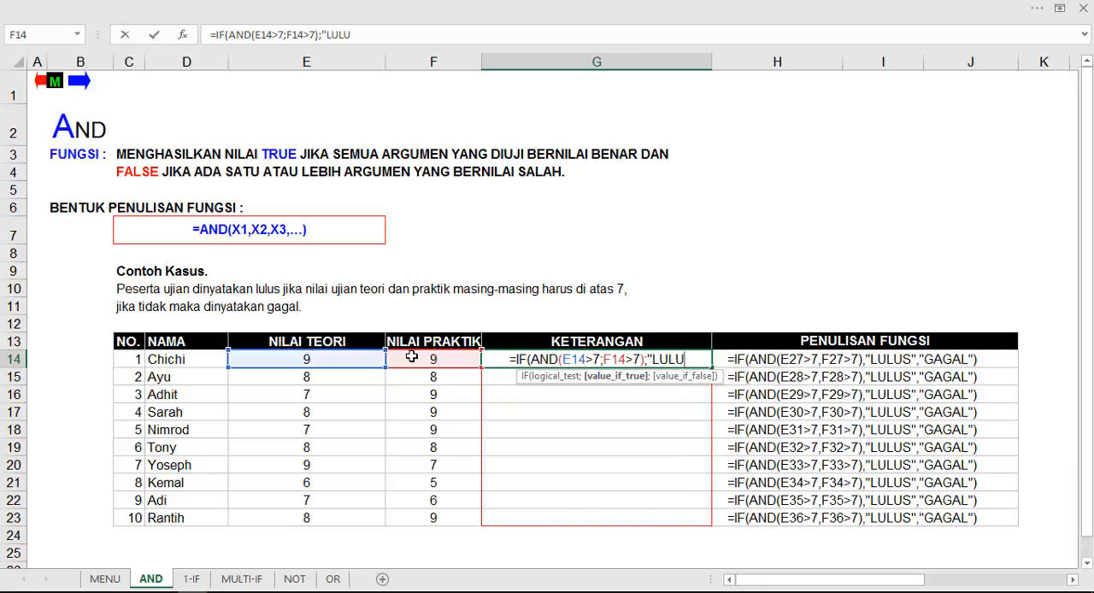
type("S\"")
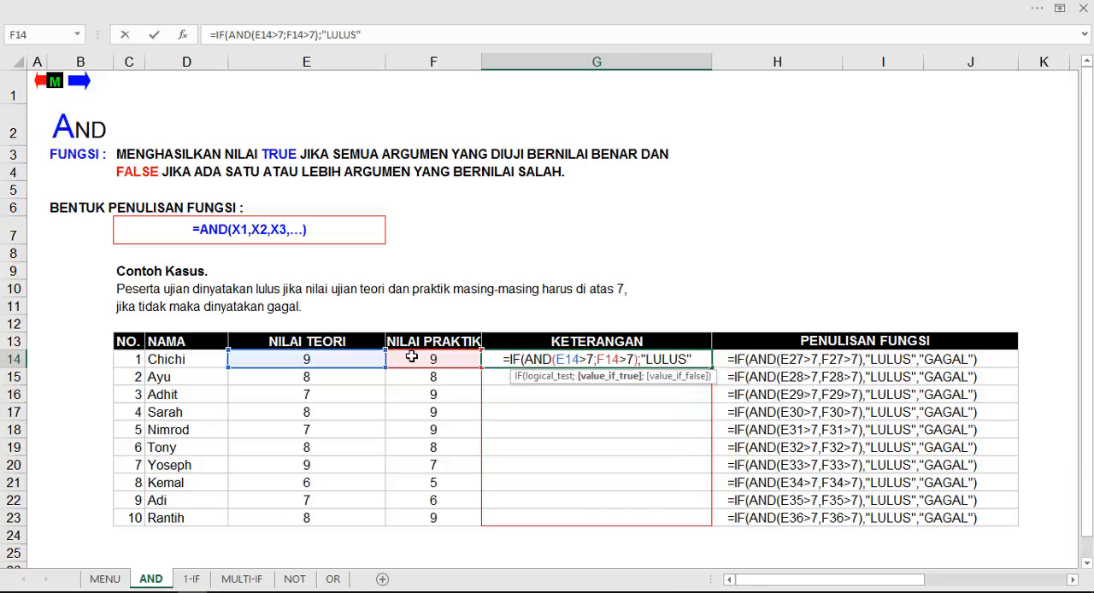
type(";\"")
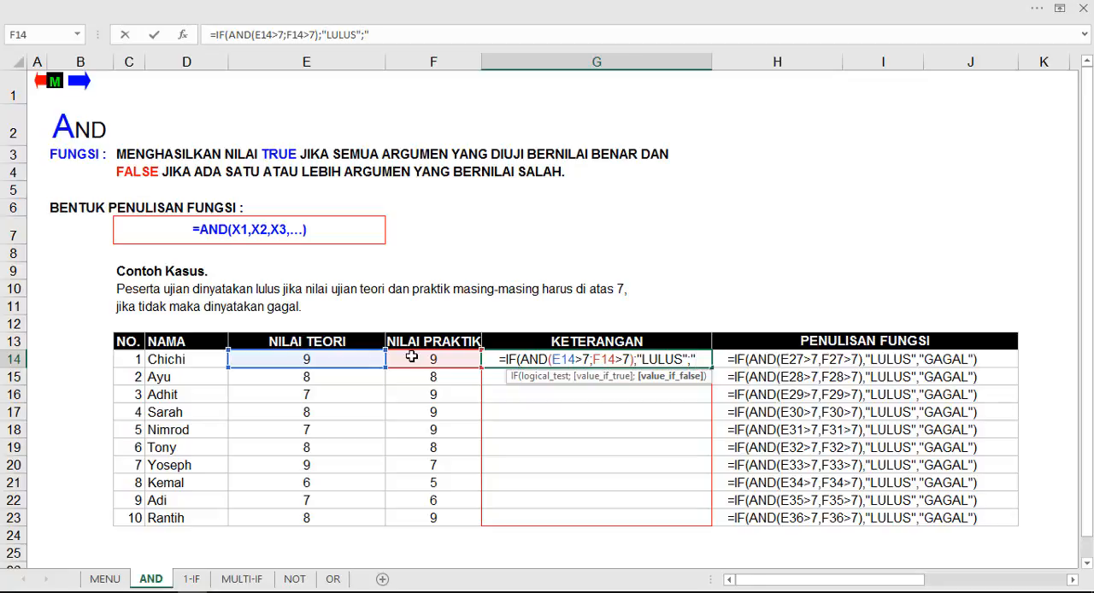
Step: Complete the IF formula with "LULUS" as the true result and "GAGAL" as the false result, and commit it
type("GA")
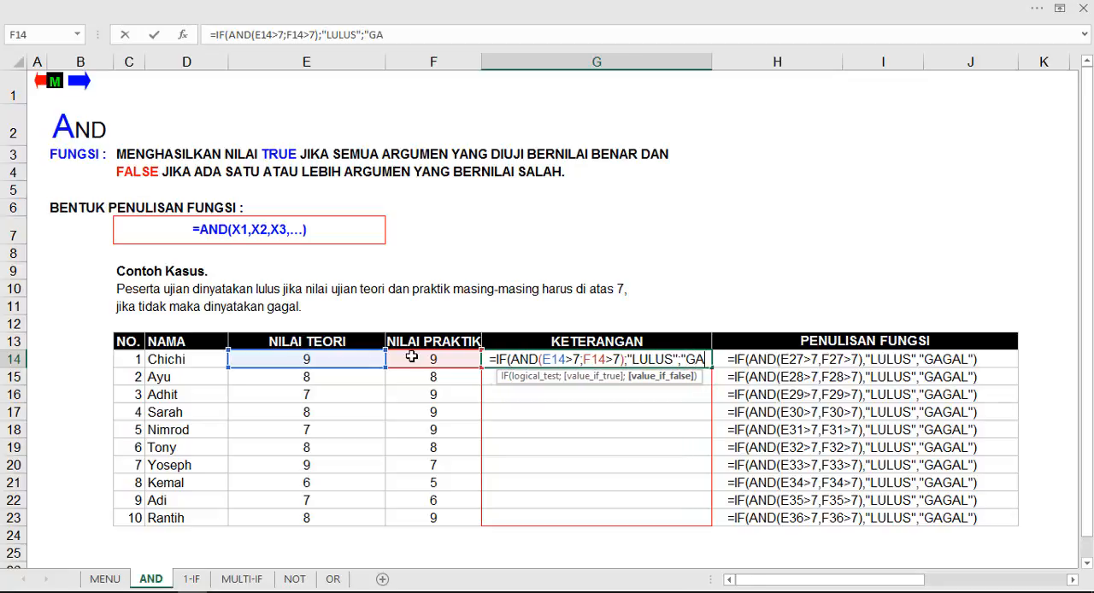
type("GAL")
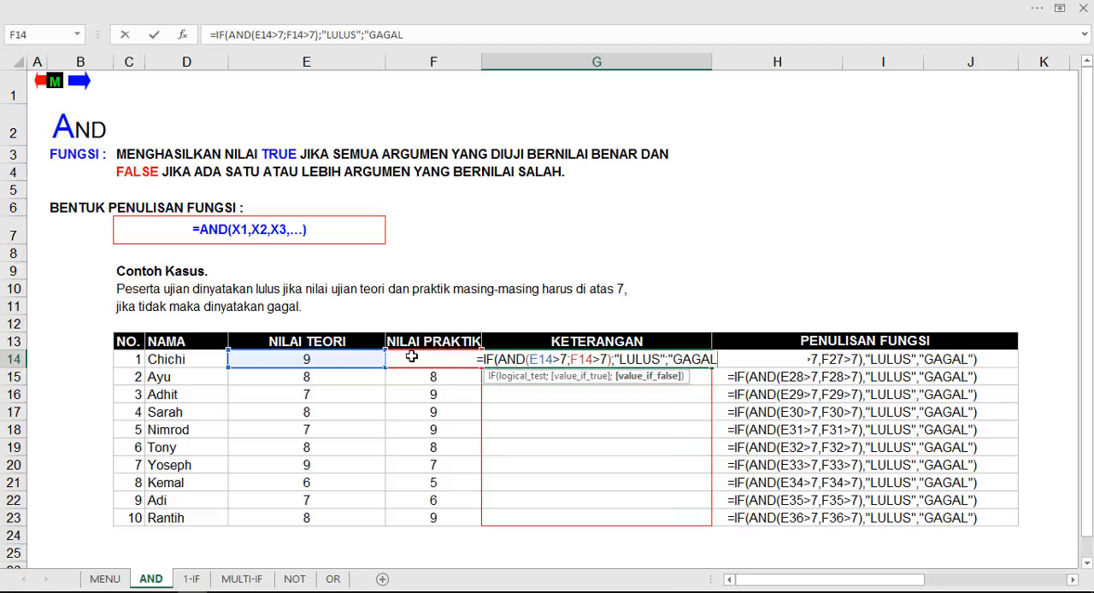
type("\")")
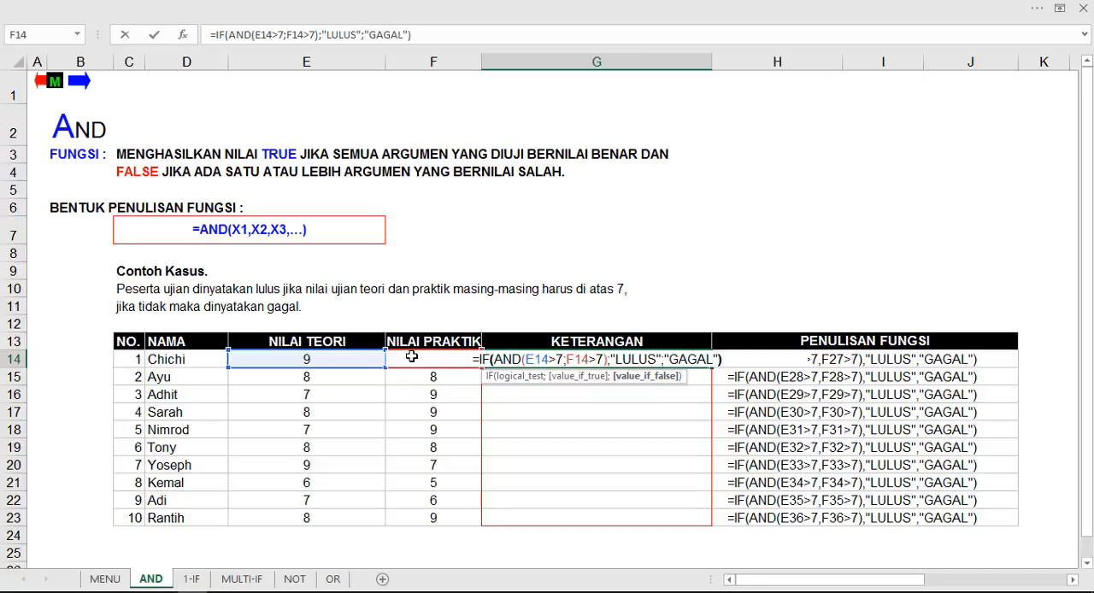
key("Return")
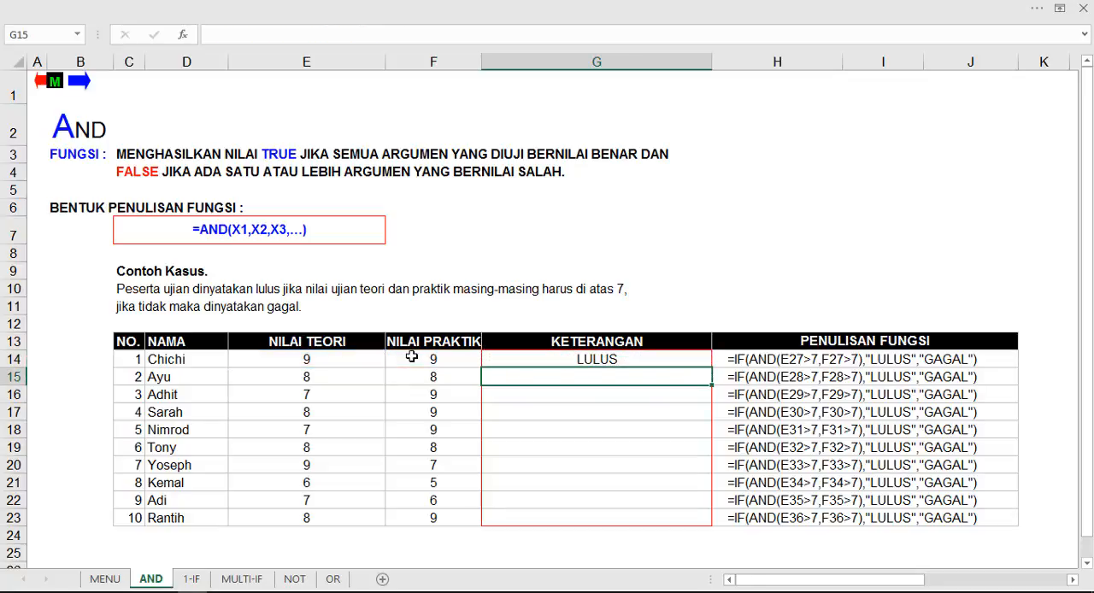
Step: Review the E14 and F14 references in the formula of G14, leaving the formula as it is
left_click(586, 354)
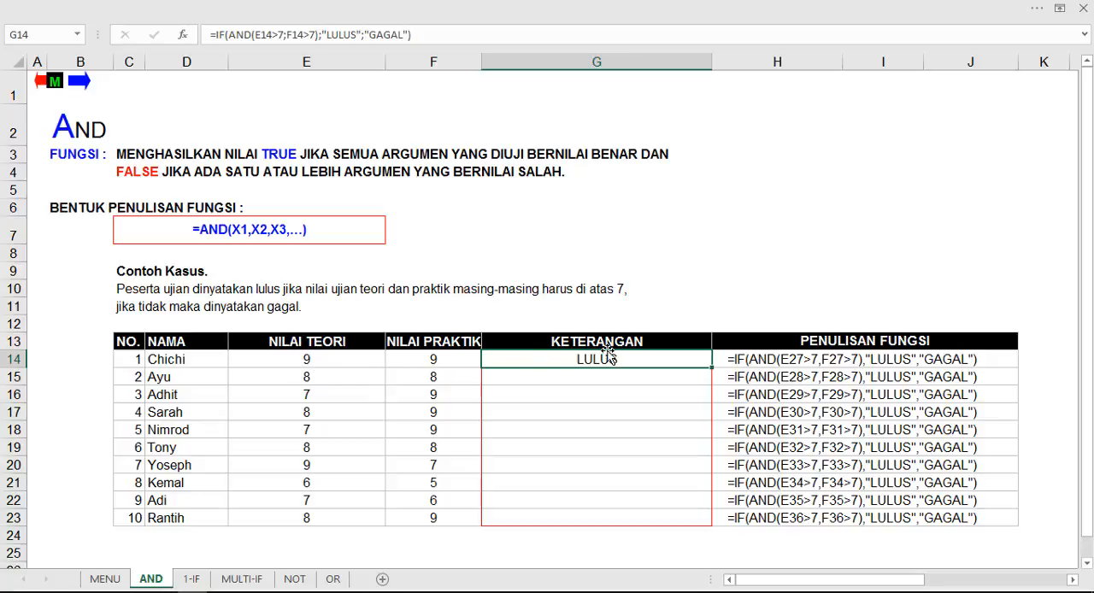
double_click(260, 34)
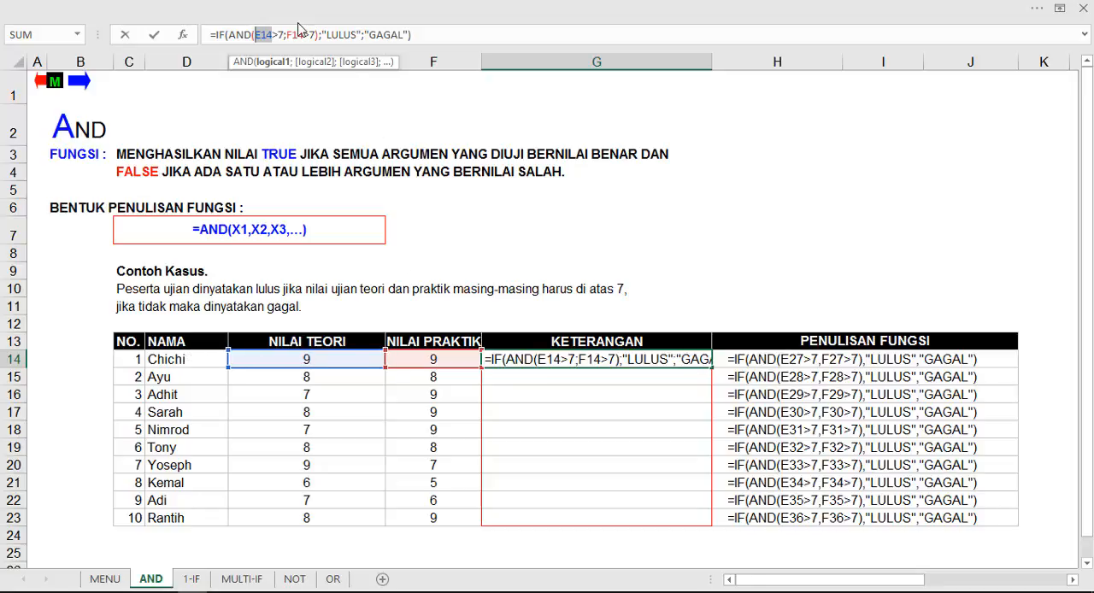
double_click(295, 34)
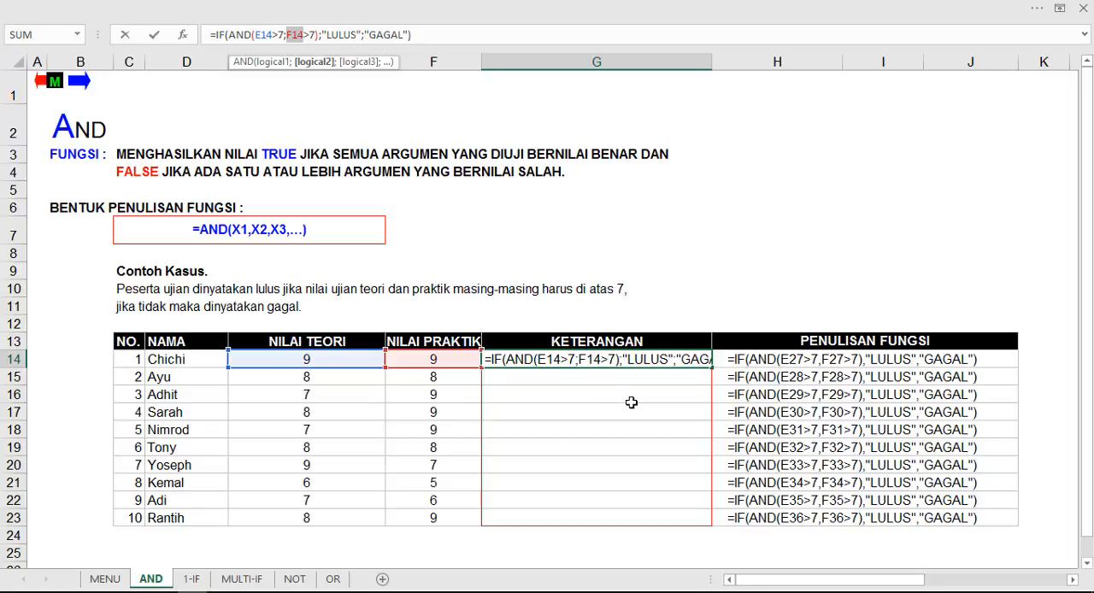
key("Return")
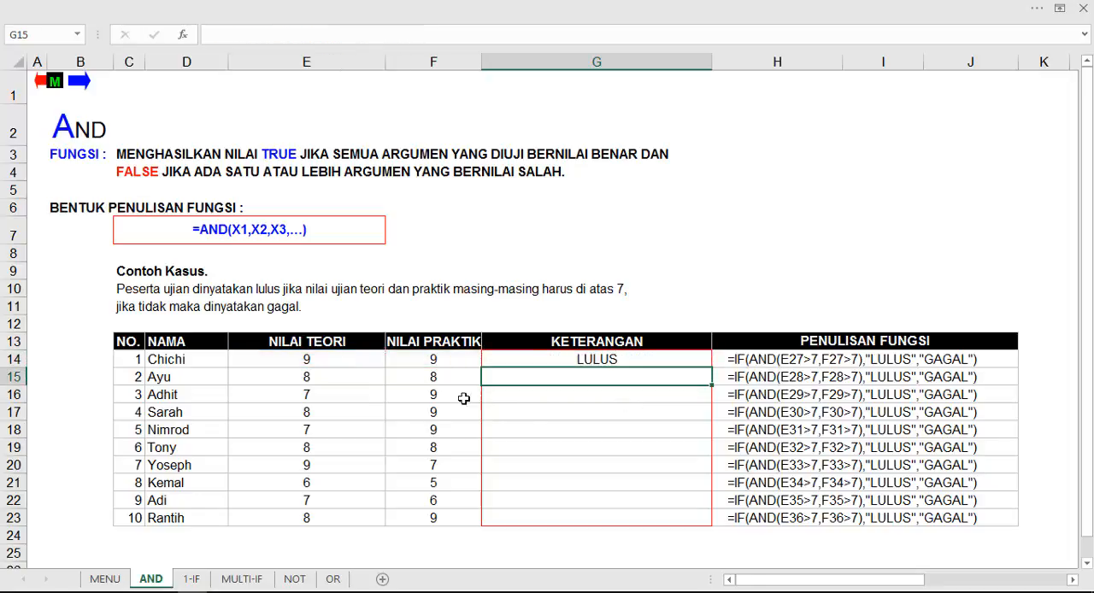
Step: Copy the IF/AND formula from G14 down the KETERANGAN column through G23
left_click(581, 361)
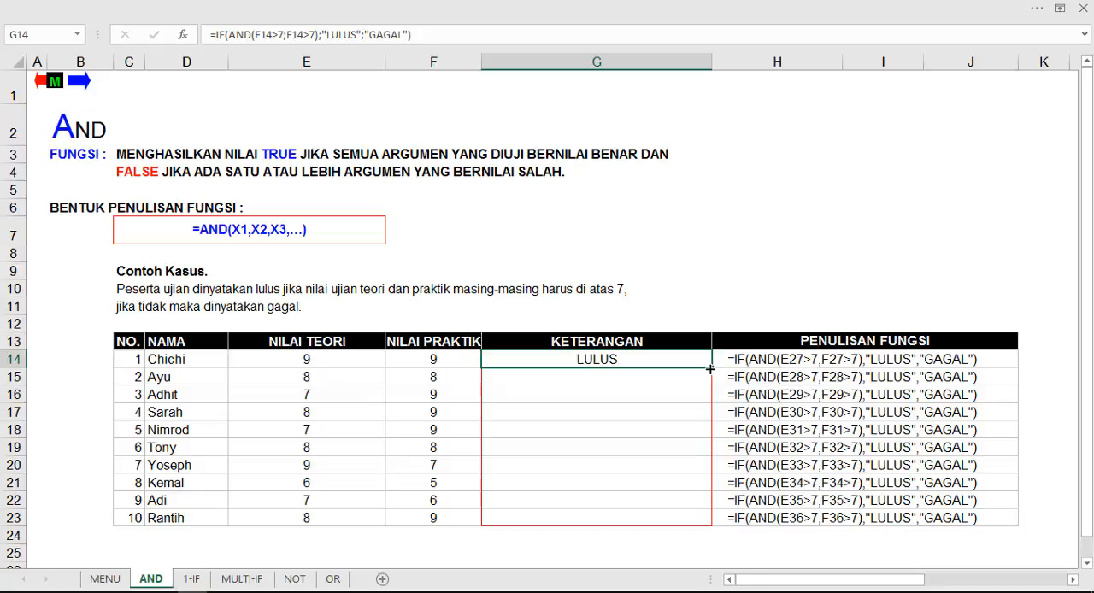
left_click_drag(710, 378, 705, 519)
Step: Check the KETERANGAN results in G14 to G16 against the theory and practical scores in the same rows
left_click(617, 380)
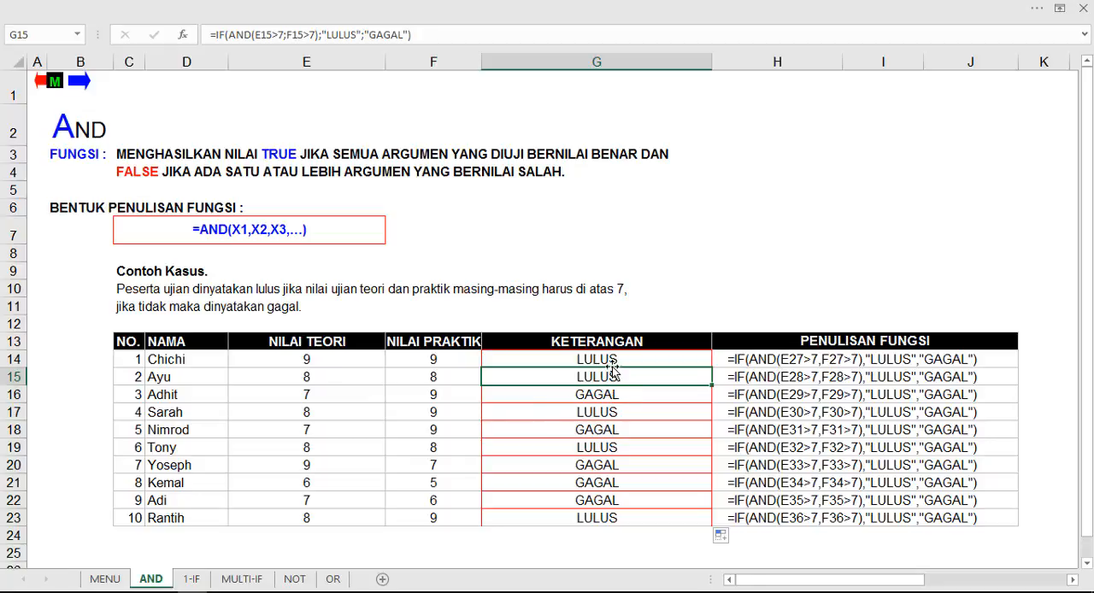
left_click(612, 359)
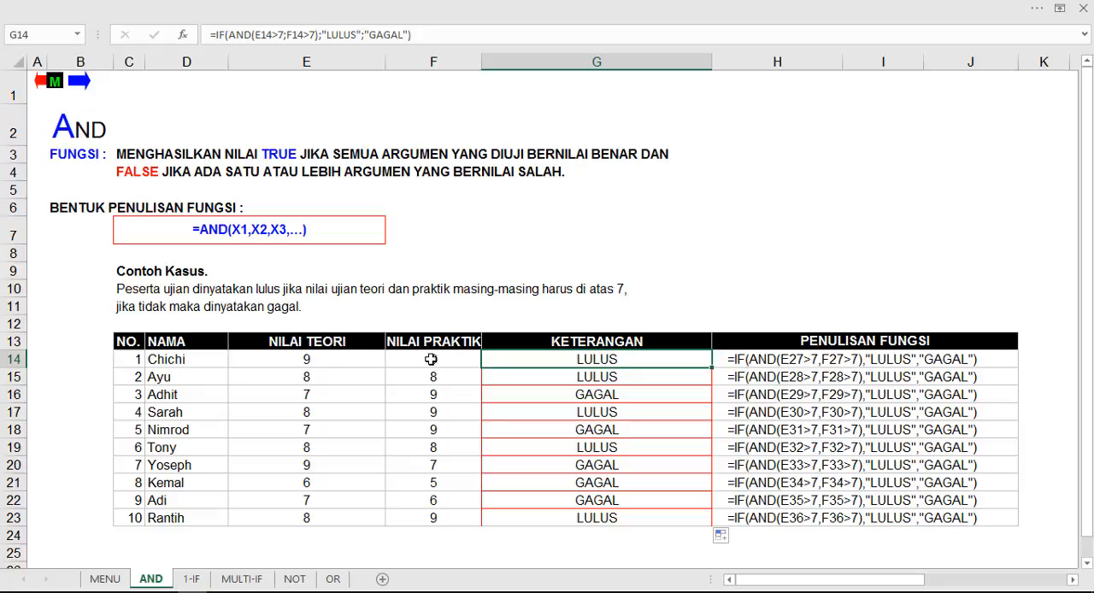
left_click(610, 381)
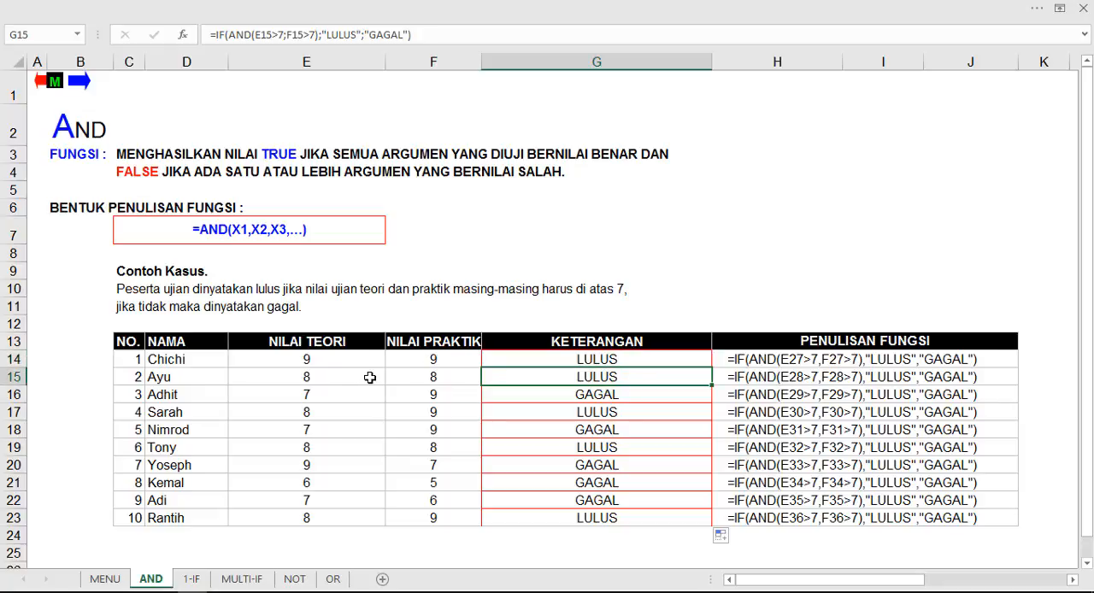
left_click(615, 395)
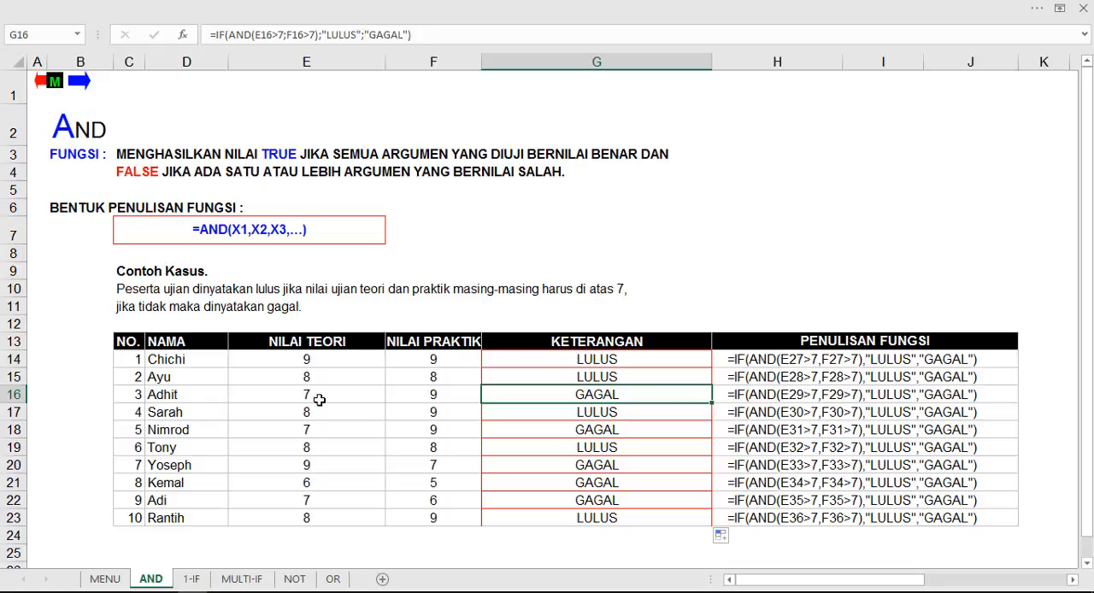
left_click(290, 396)
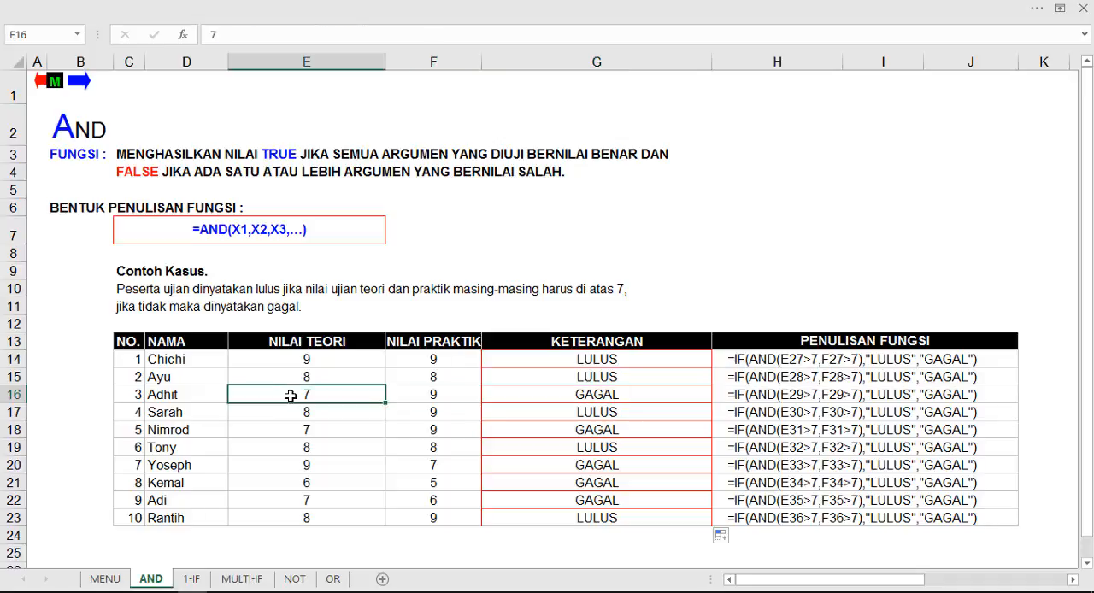
left_click(419, 396)
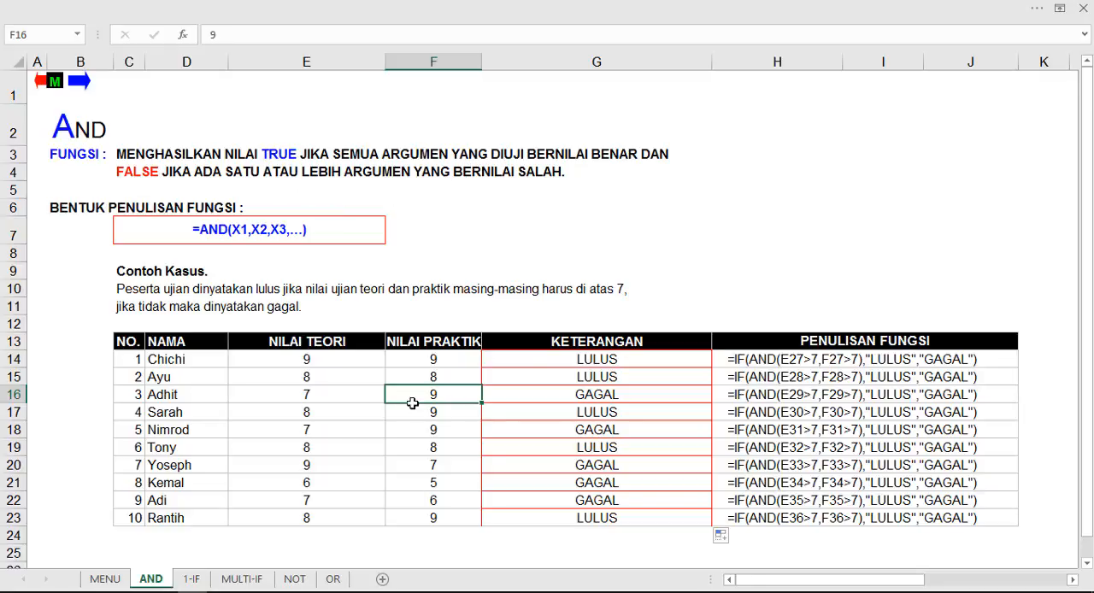
left_click(356, 394)
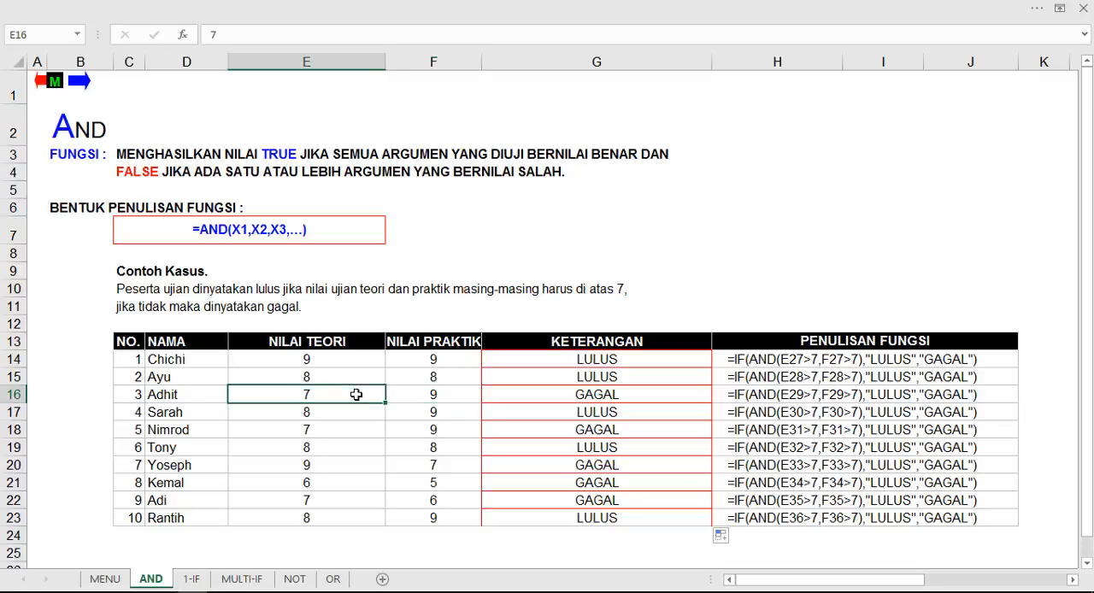
left_click(550, 397)
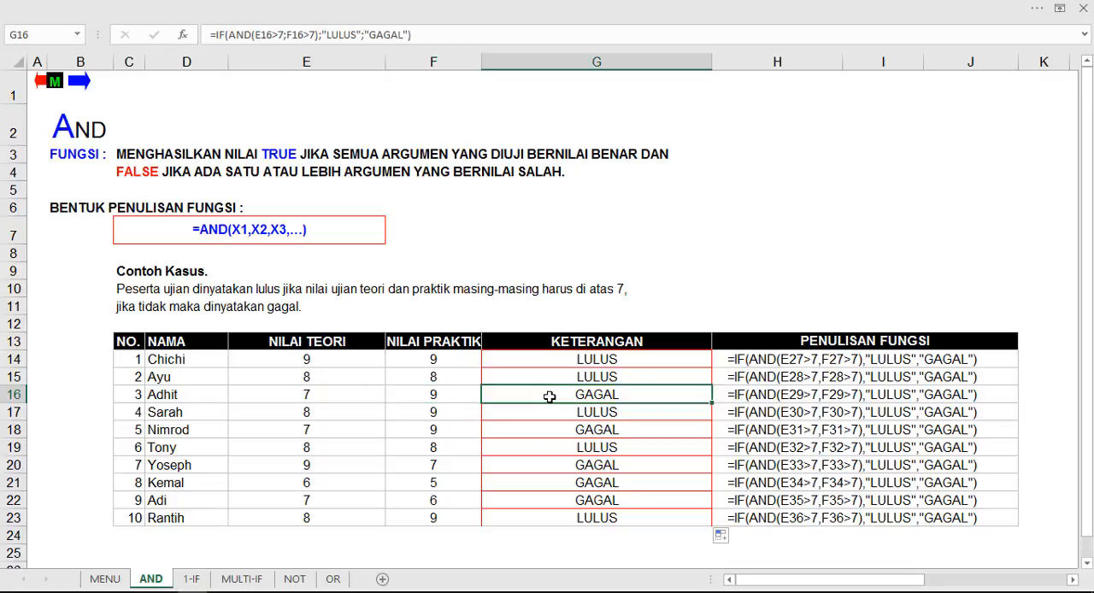
Step: Compare the scores in rows 18 and 21 with their KETERANGAN results, using row 14 as a reference
left_click(586, 431)
left_click(329, 429)
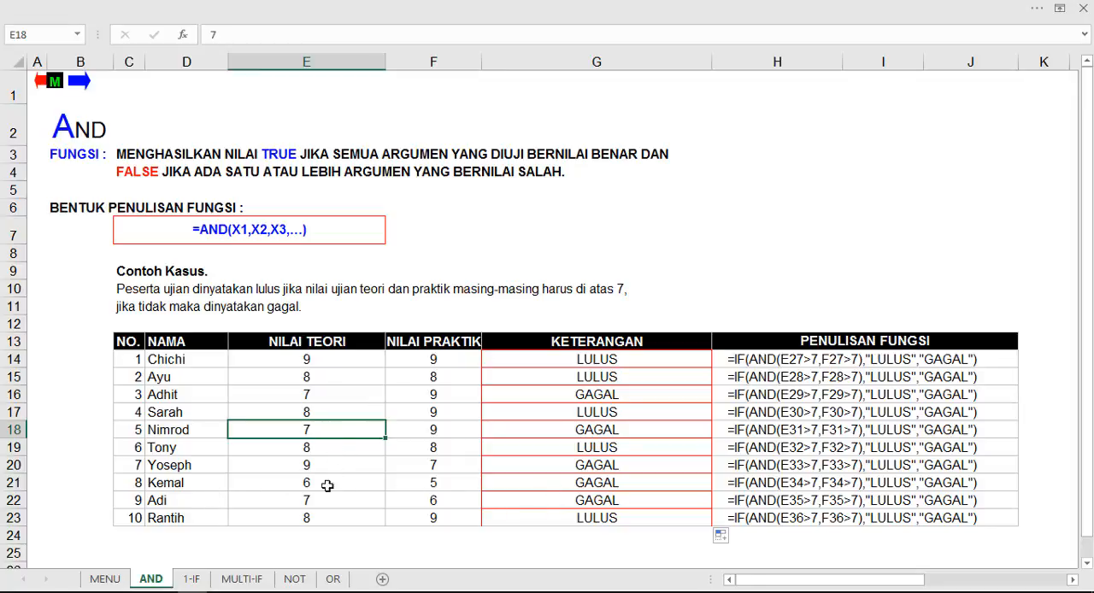
left_click(594, 483)
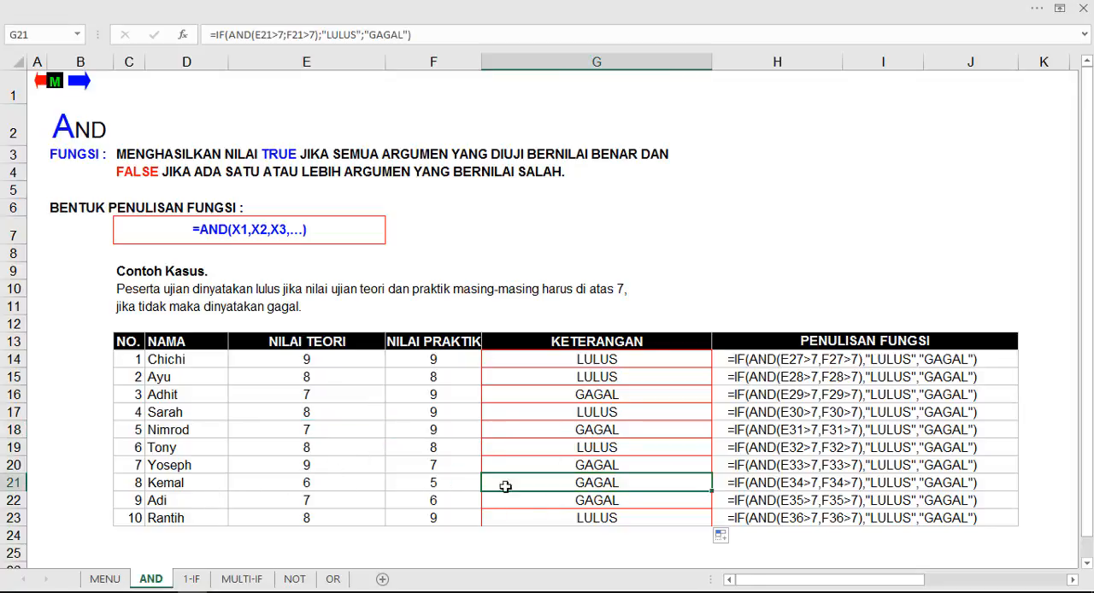
left_click(323, 486)
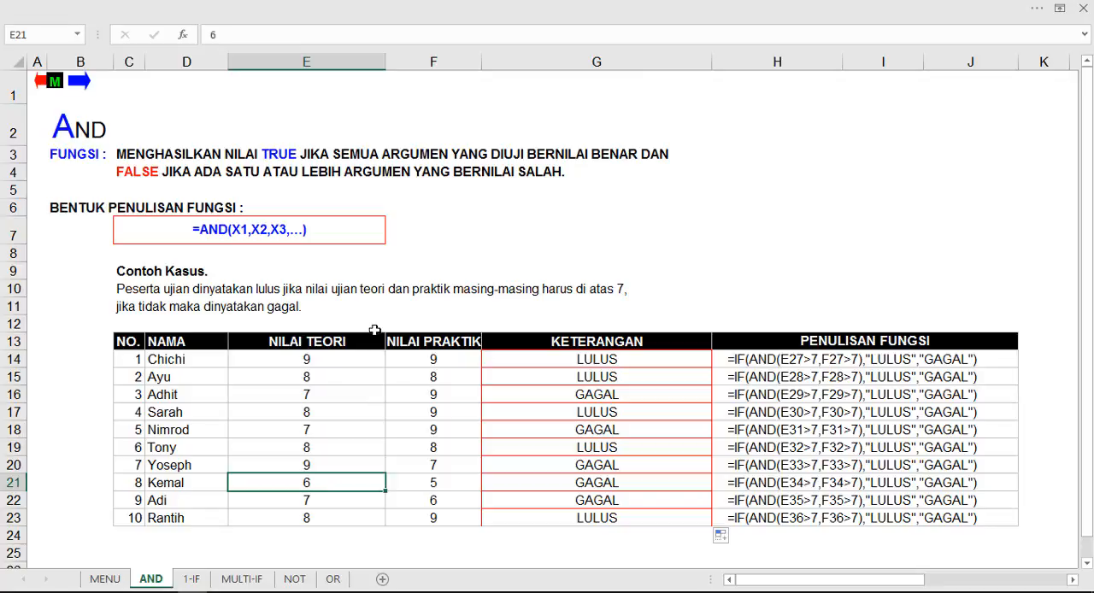
left_click(442, 483)
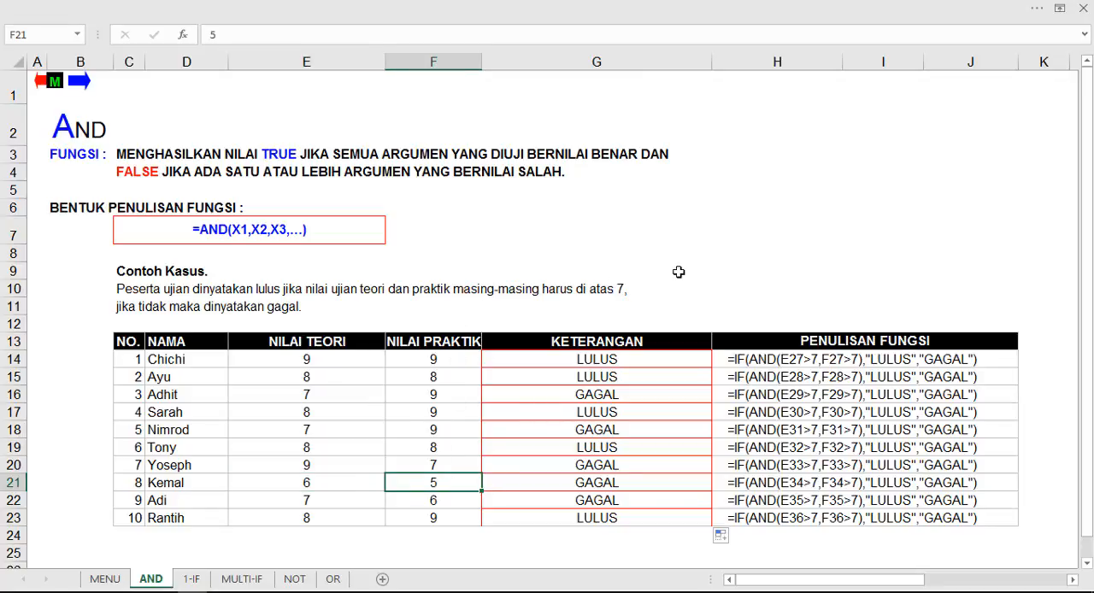
left_click(598, 485)
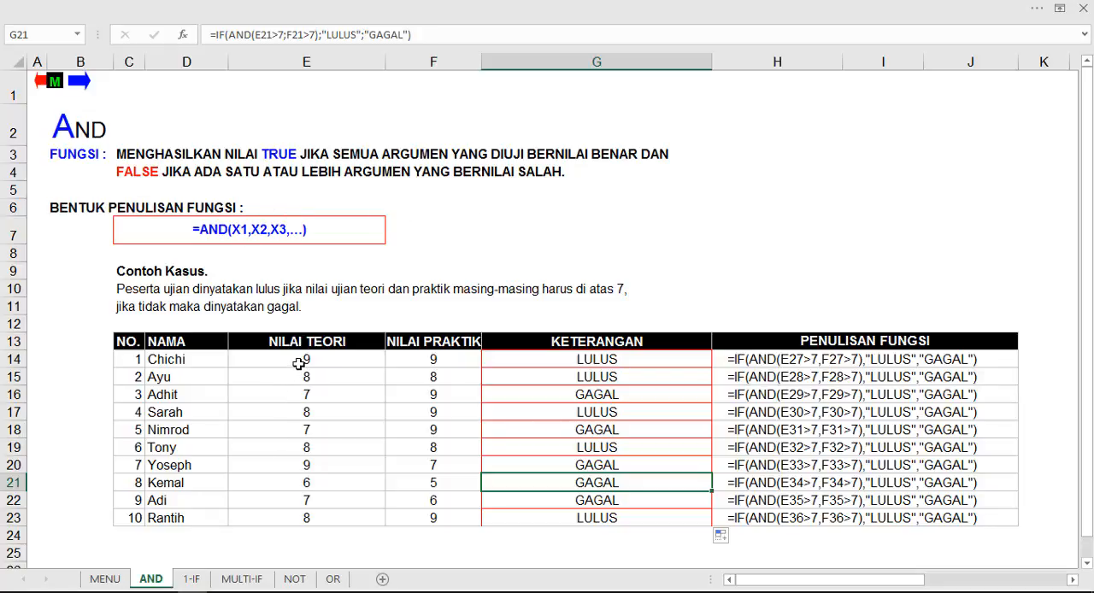
left_click(430, 365)
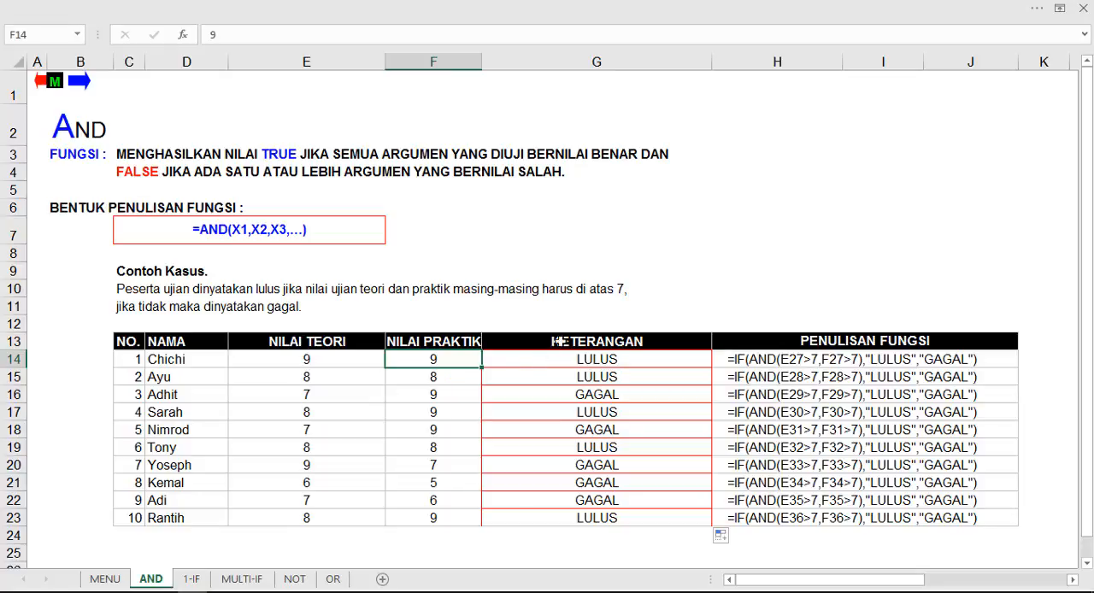
left_click(323, 430)
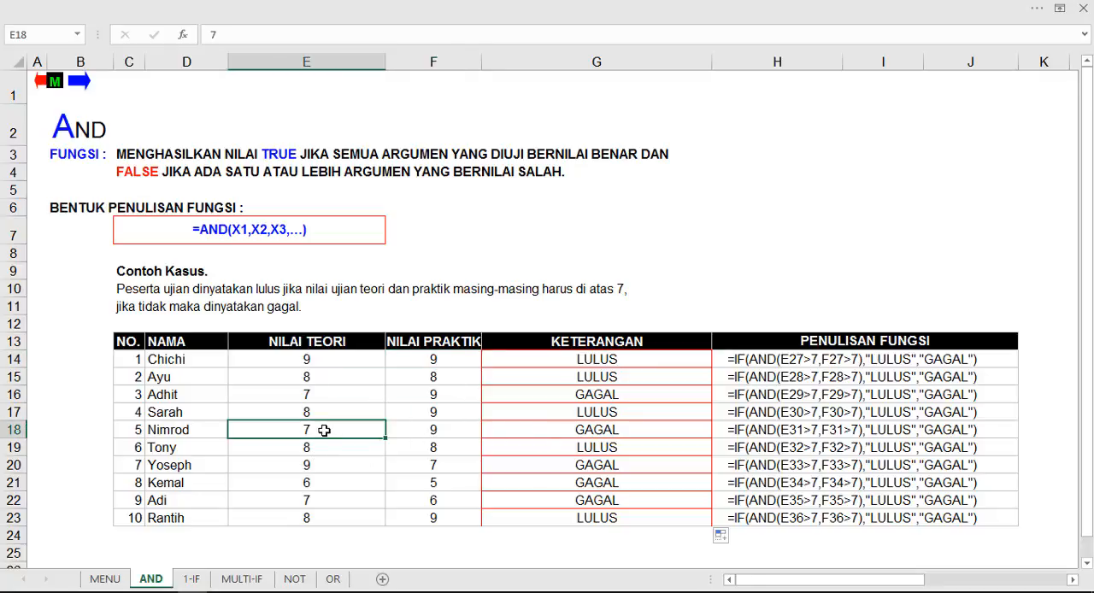
left_click(316, 485)
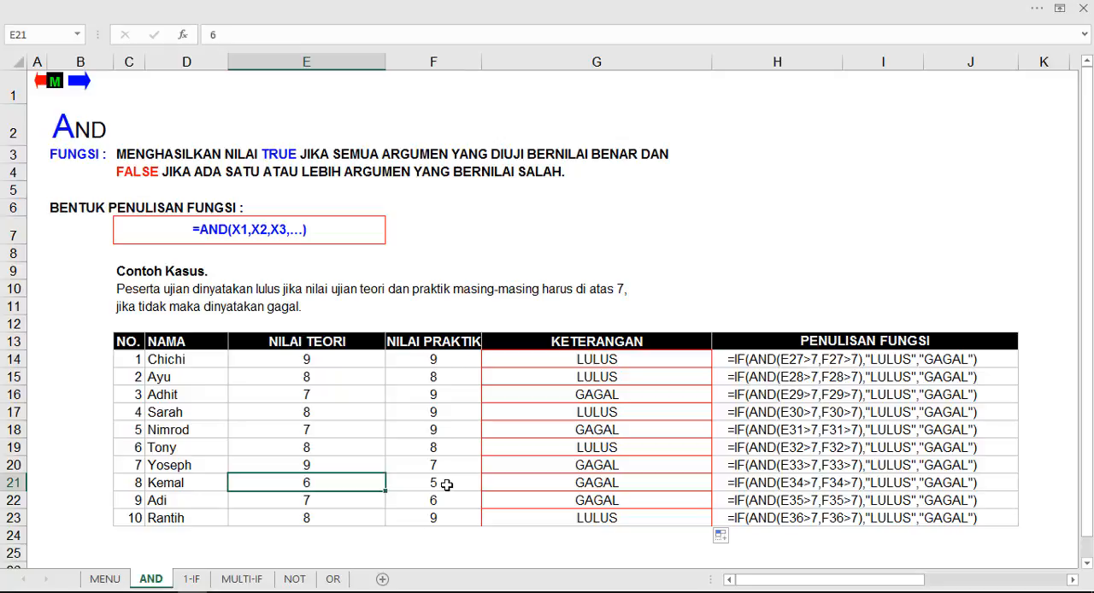
left_click(444, 485)
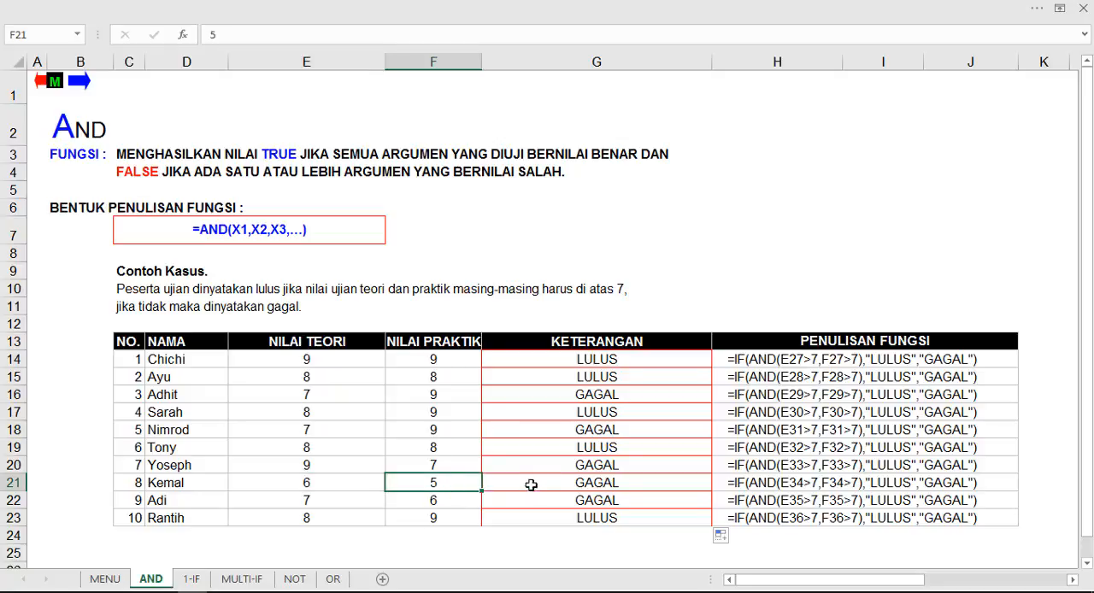